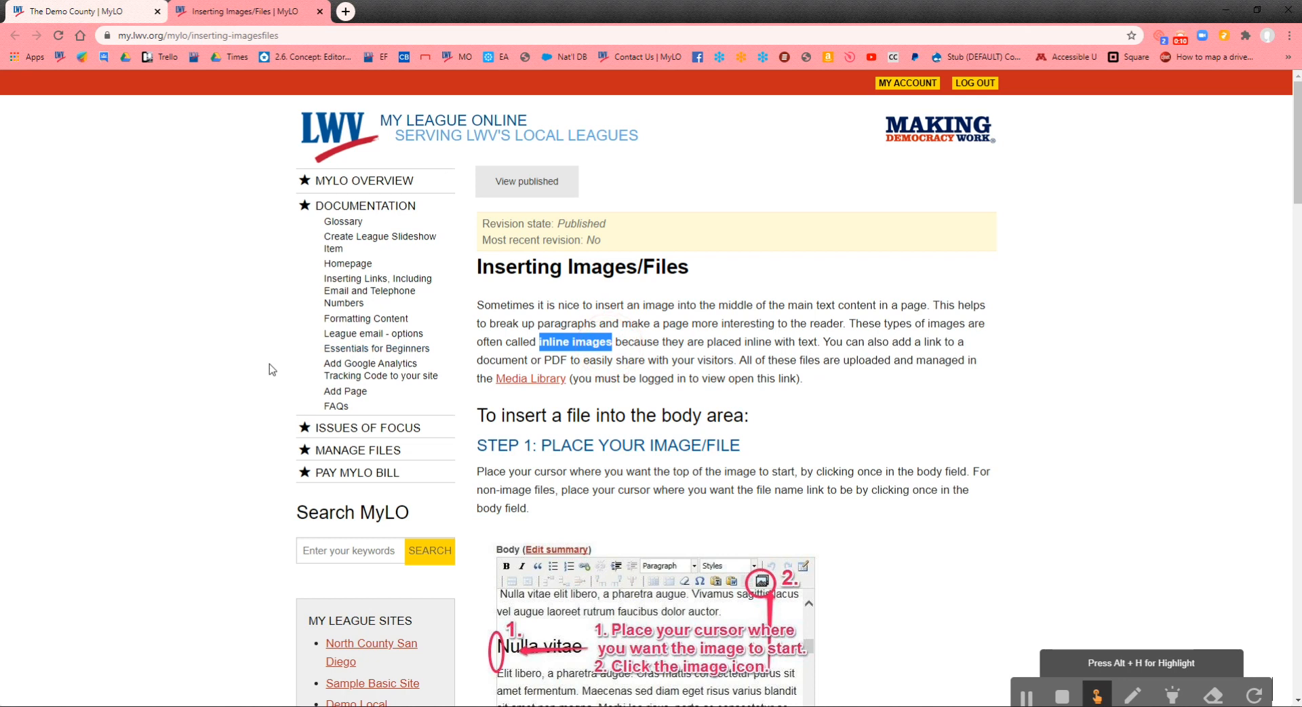
Switch to the Demo County site and open a draft of its About page for editing
left_click(92, 15)
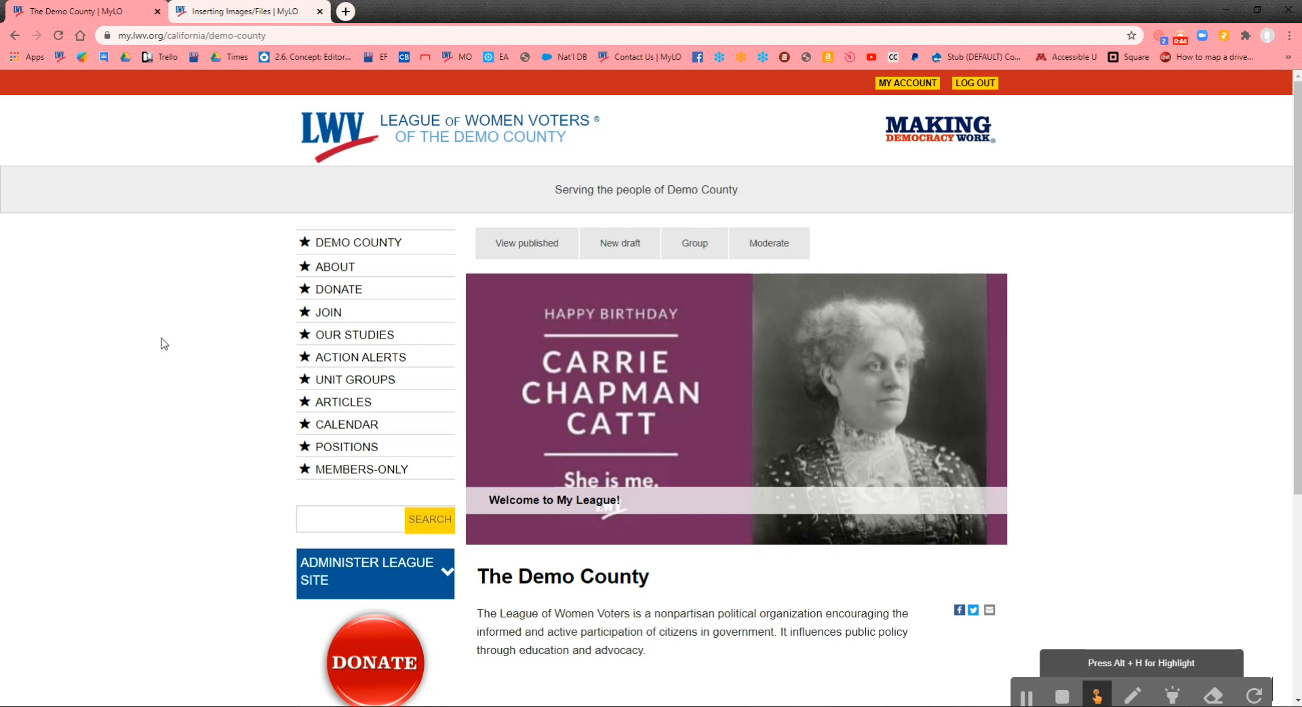
left_click(343, 291)
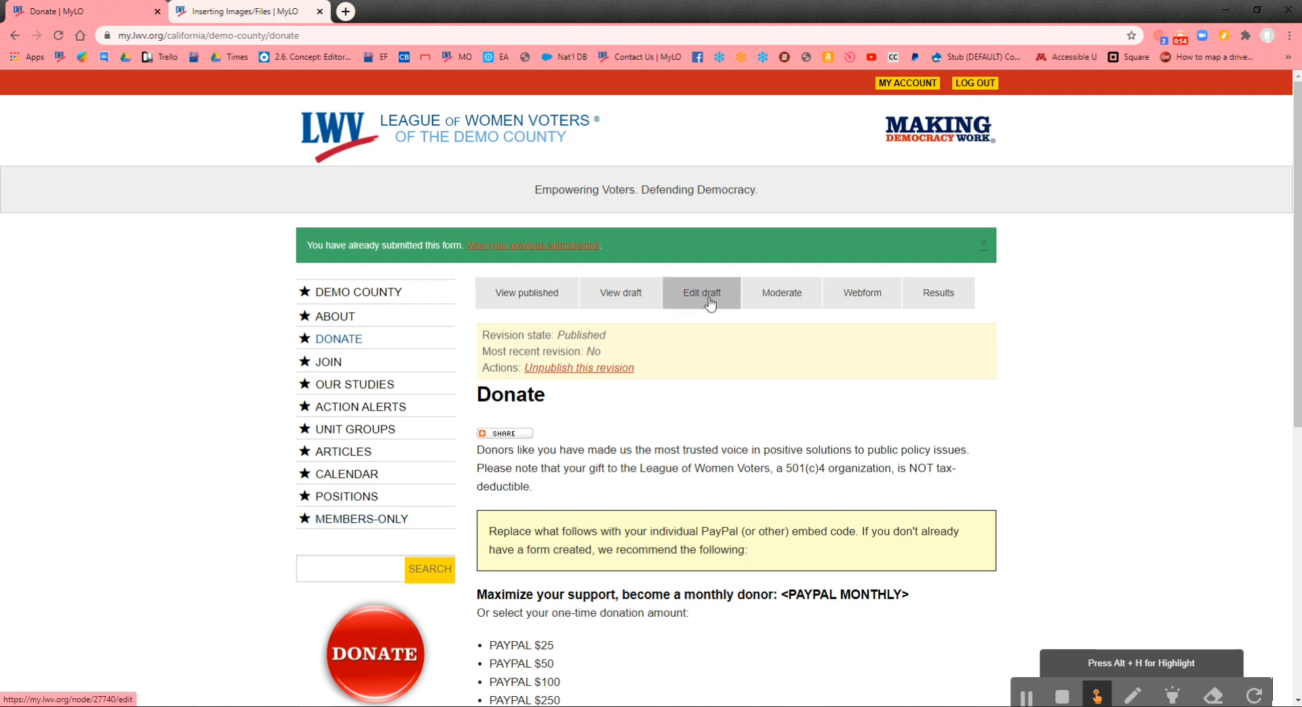
left_click(337, 318)
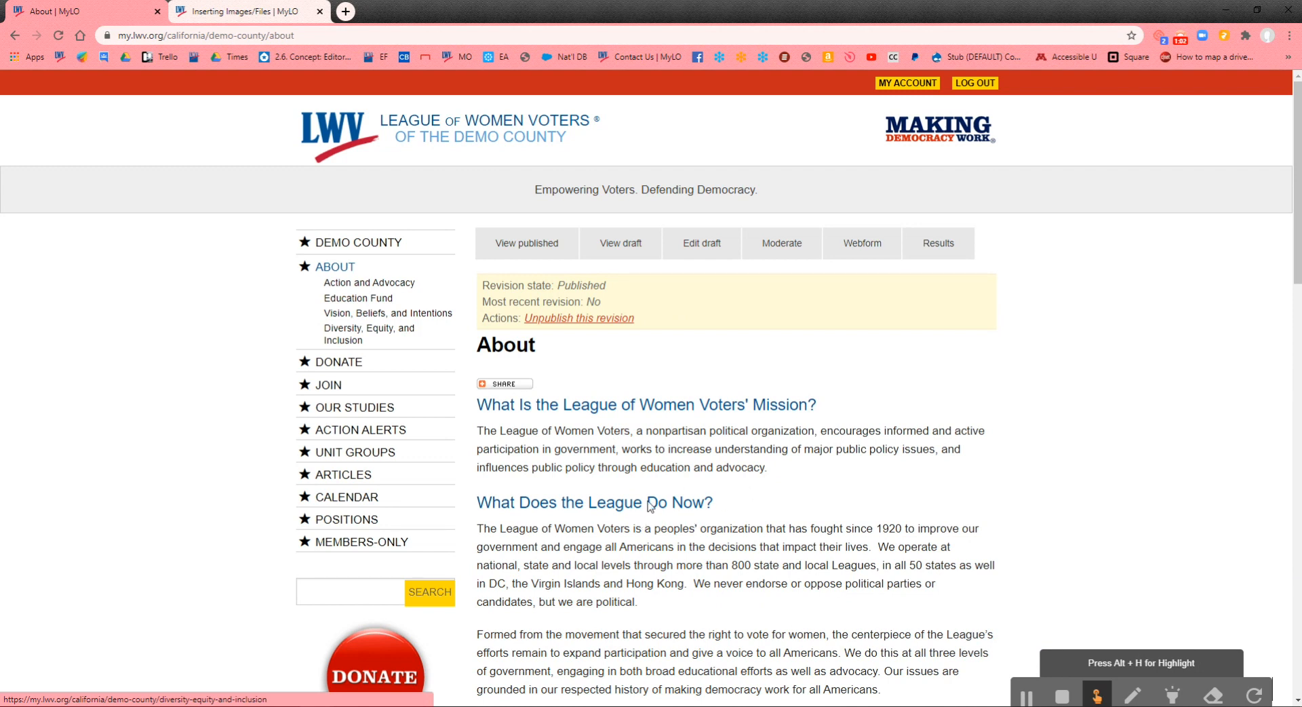
left_click(701, 250)
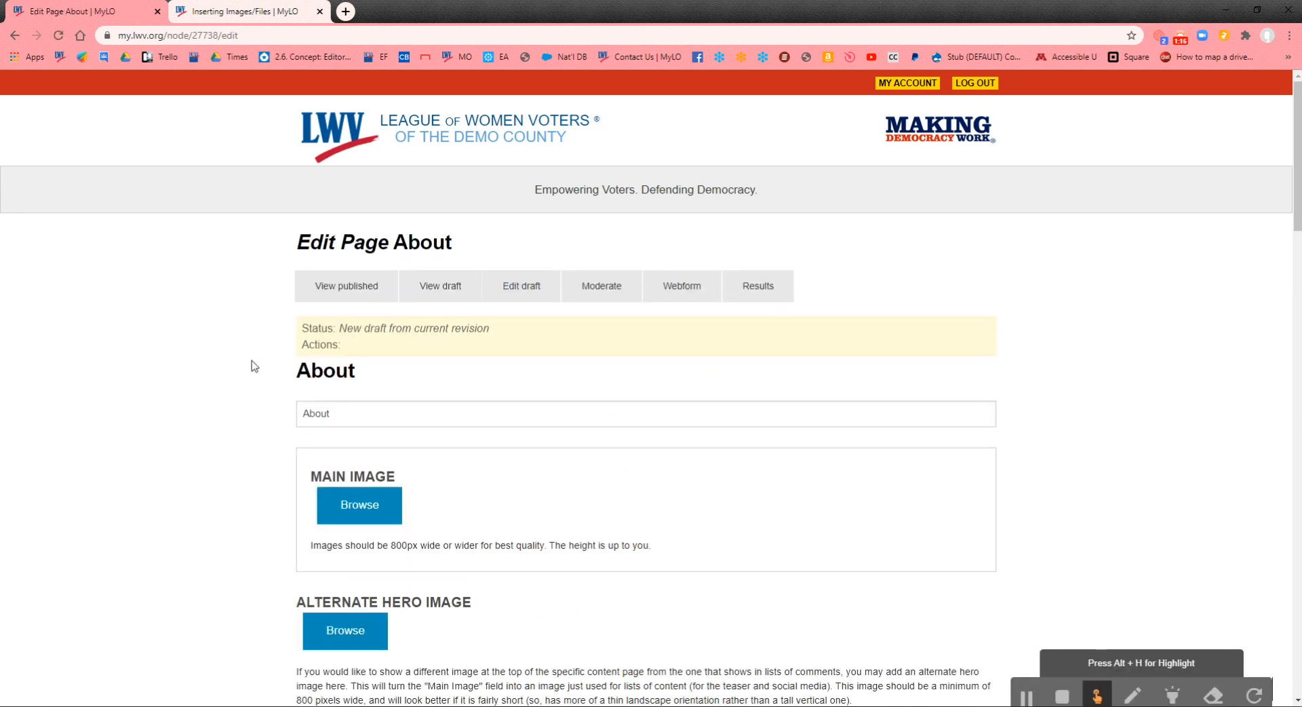
Add an empty paragraph in the body just above the heading "Why Should I Support the League of Women Voters?"
scroll(252, 364, "down", 9)
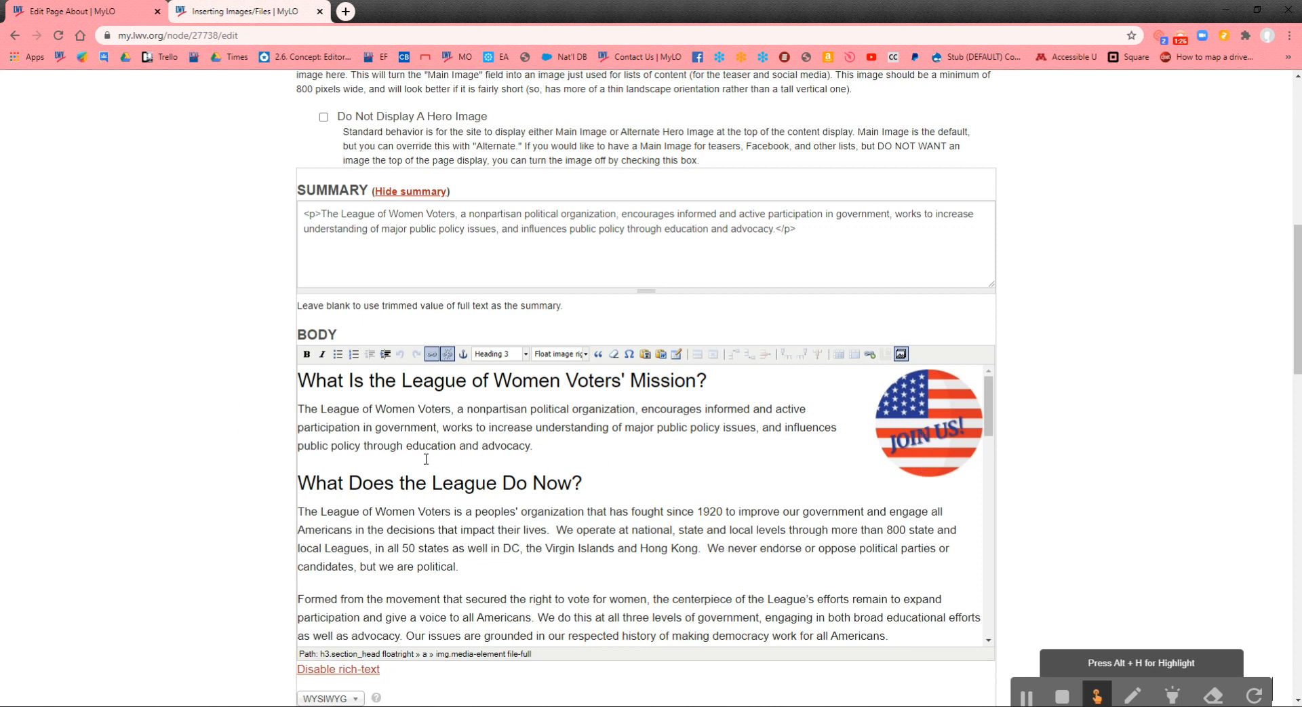
scroll(426, 459, "down", 2)
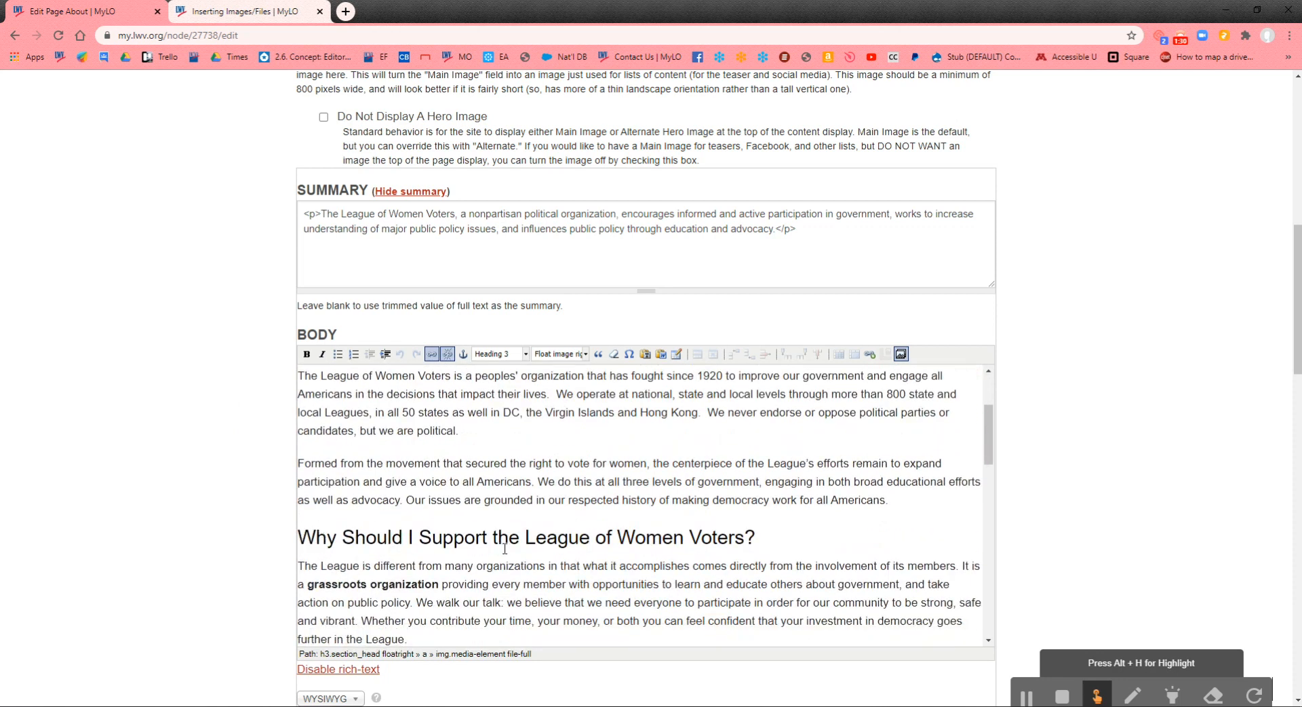
left_click(931, 503)
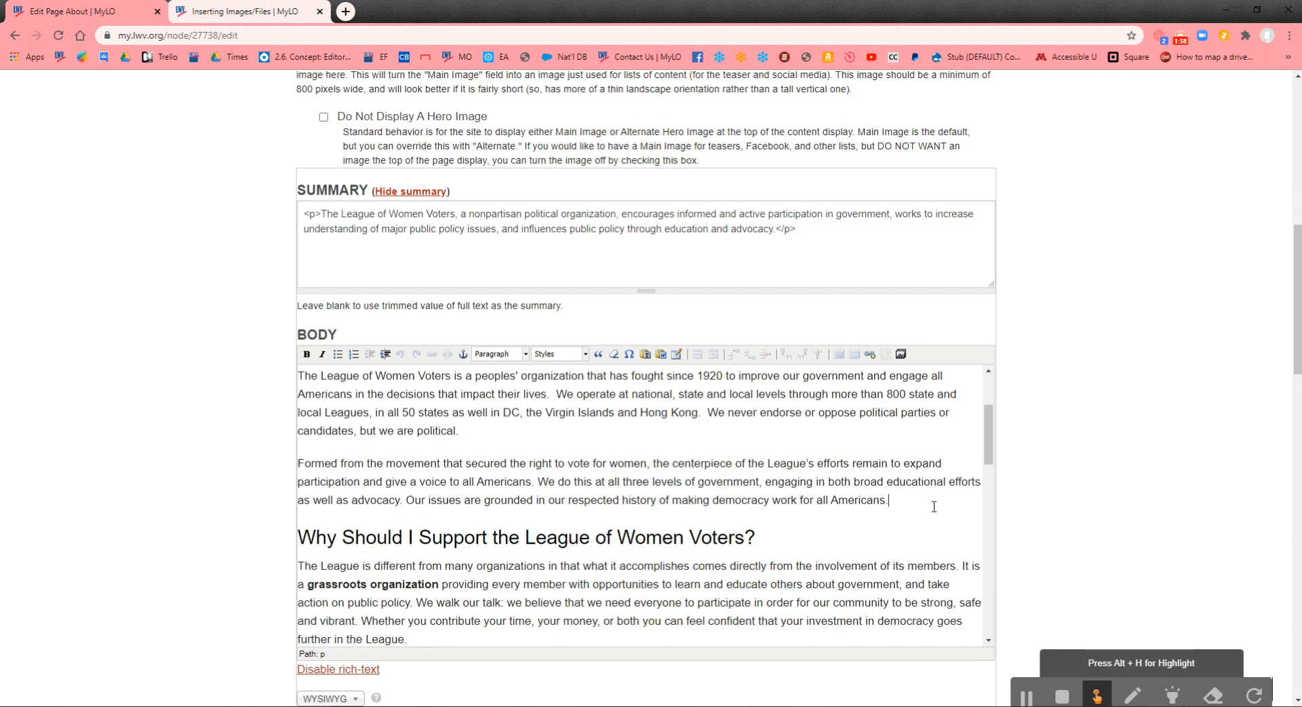
key("Return")
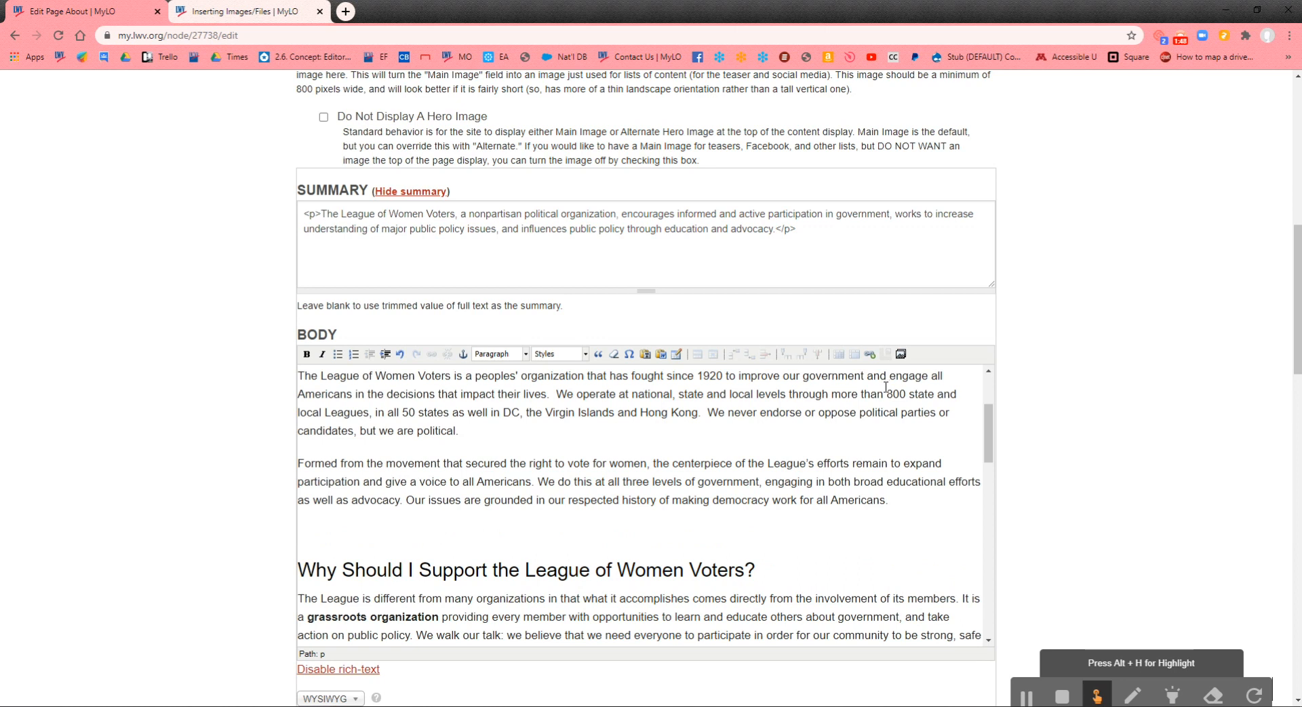
Open the media browser for the new paragraph and choose the image "VOTE overlay, LWV Members" from Downloads
left_click(903, 357)
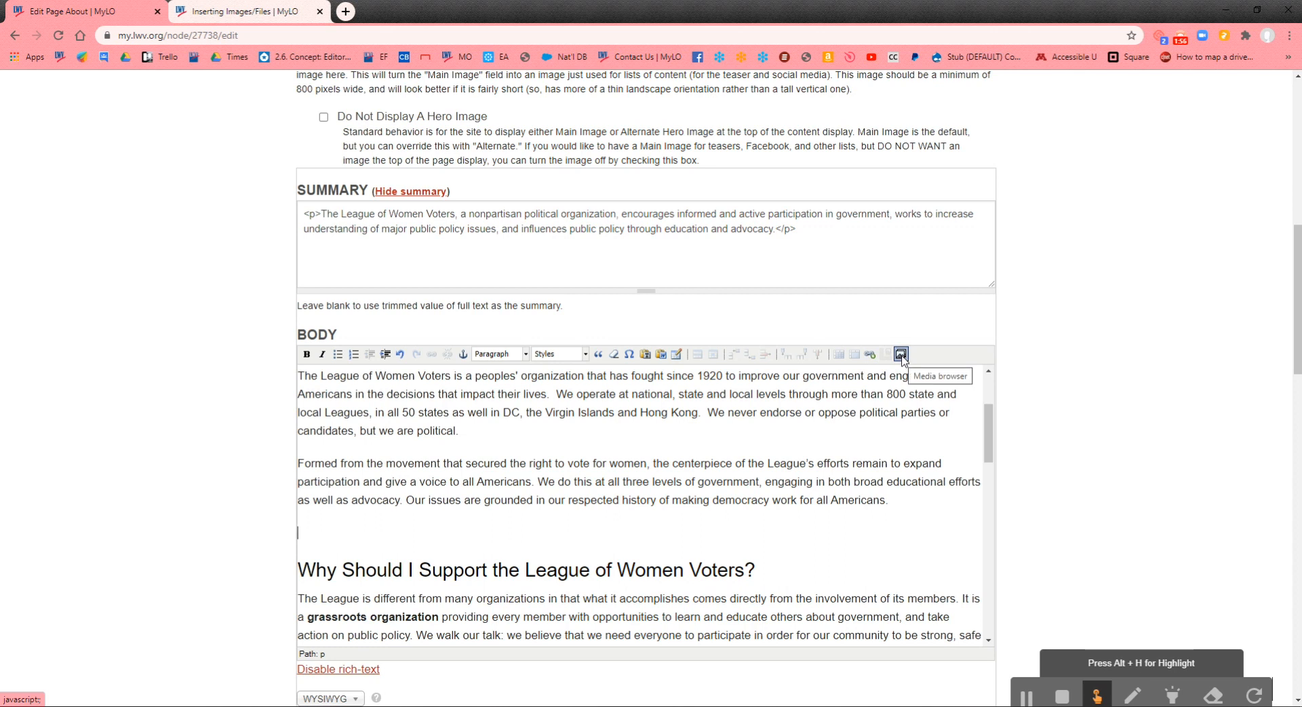
left_click(902, 354)
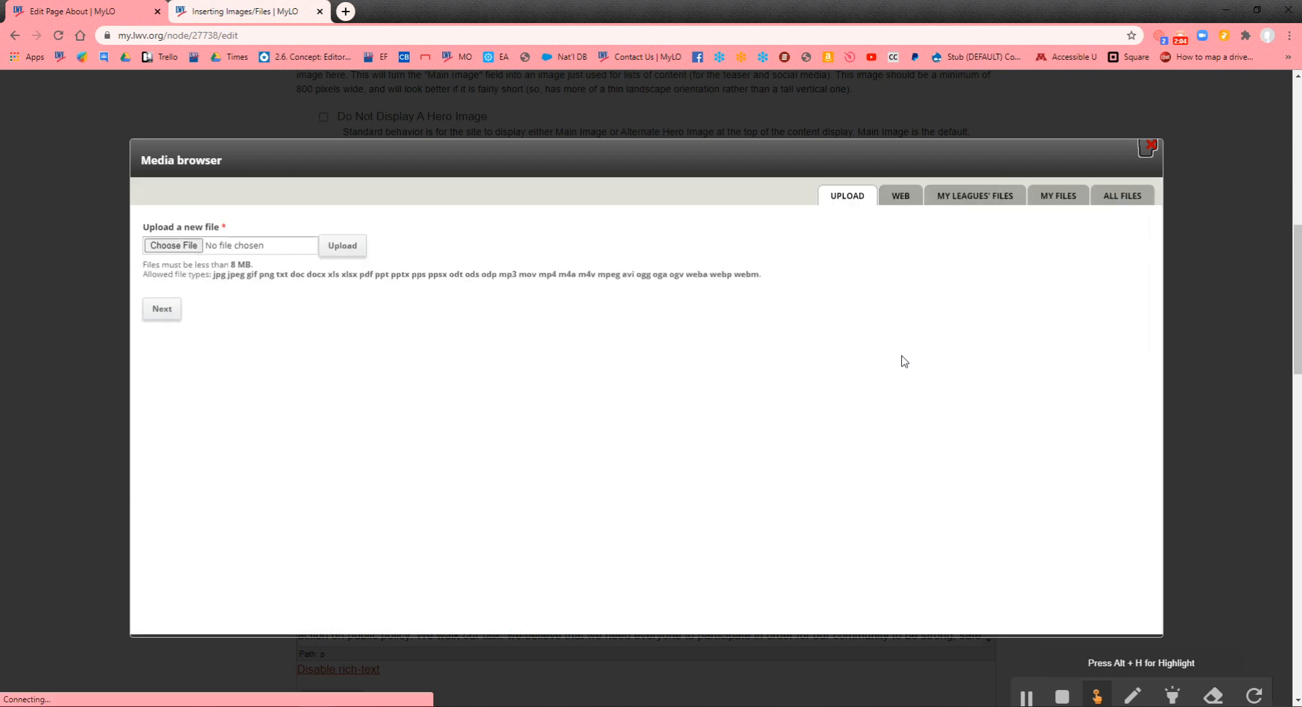
left_click(163, 251)
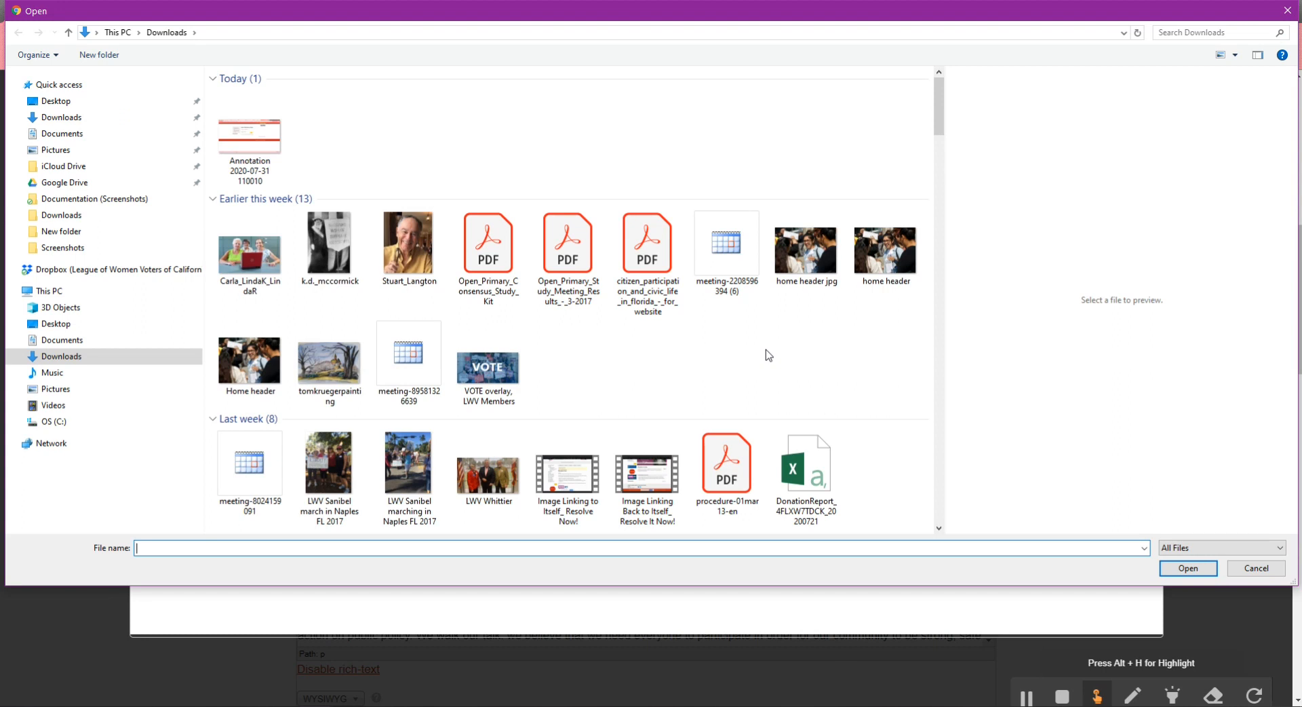
left_click(505, 373)
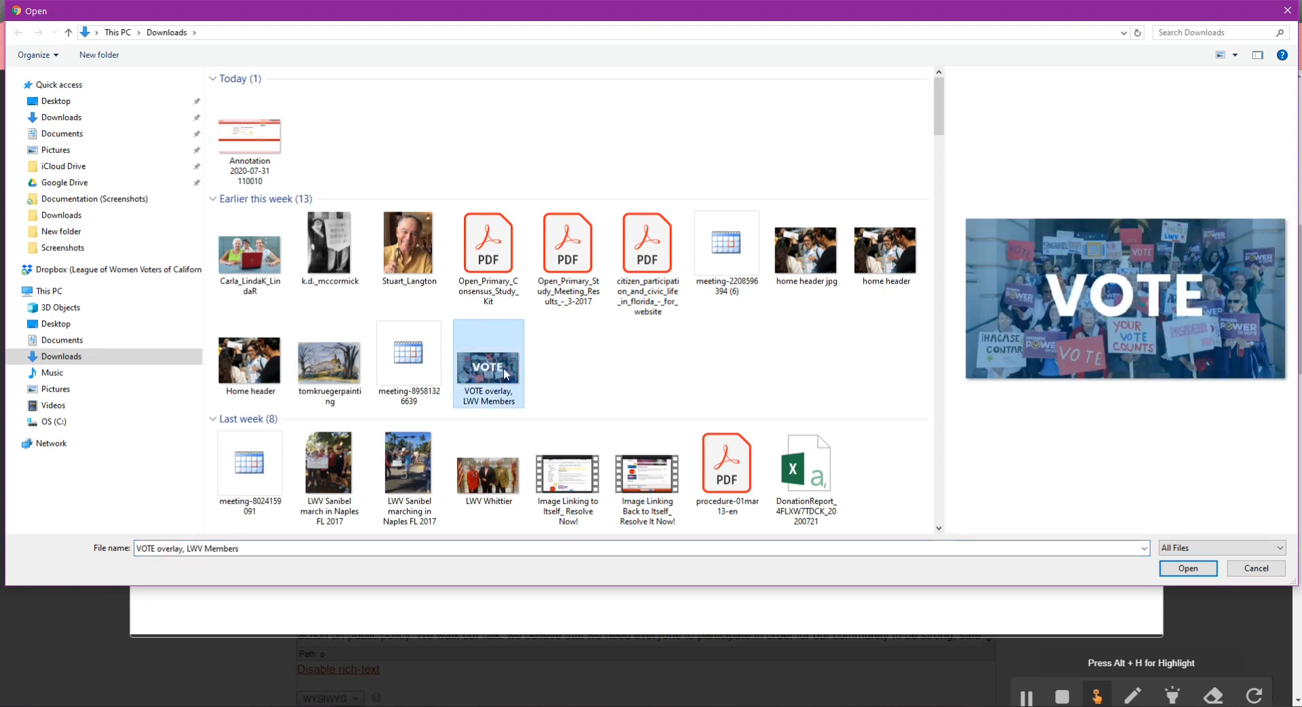
left_click(1187, 572)
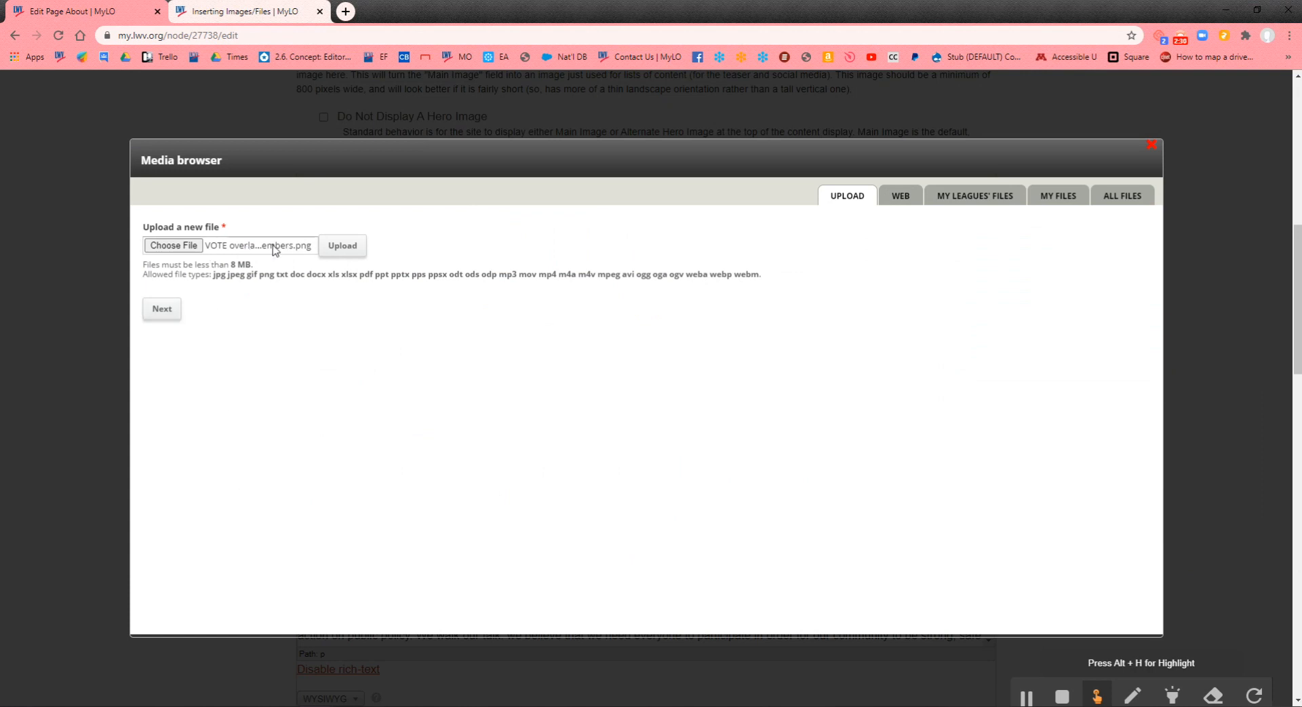
Upload the chosen image with the destination "Public local files served by the webserver"
left_click(170, 320)
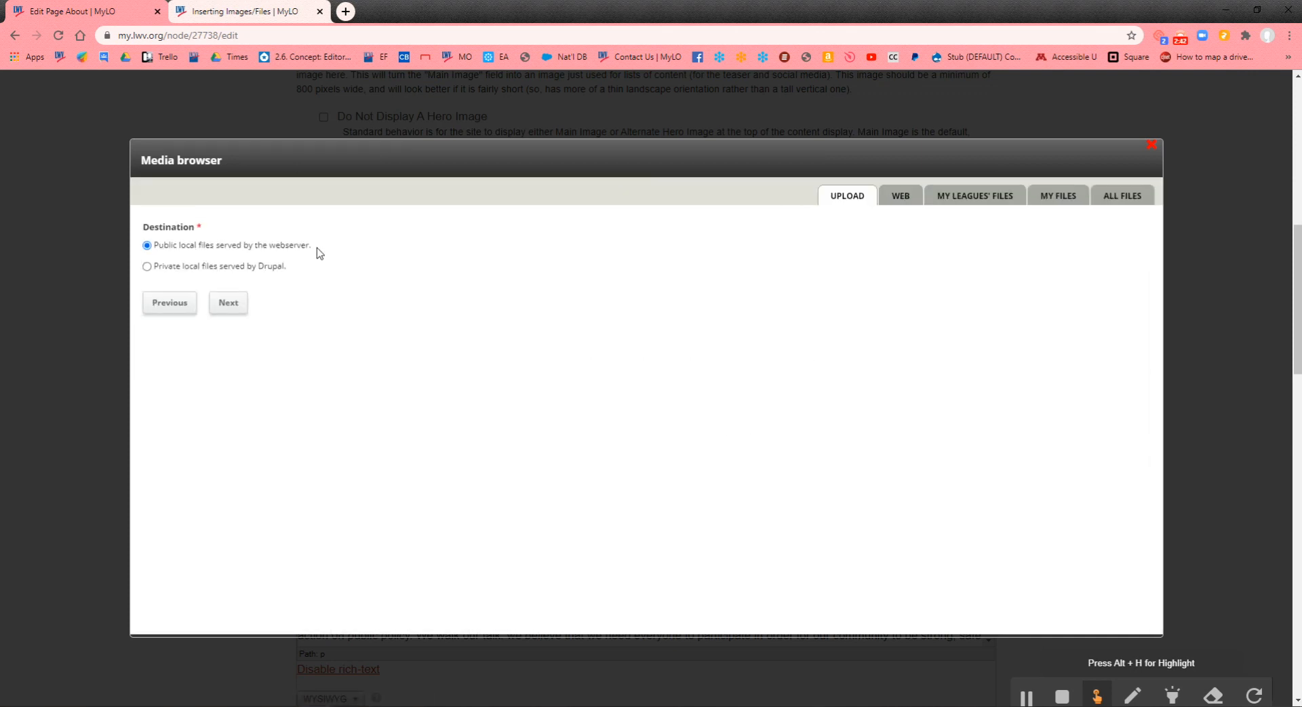
left_click_drag(317, 250, 149, 246)
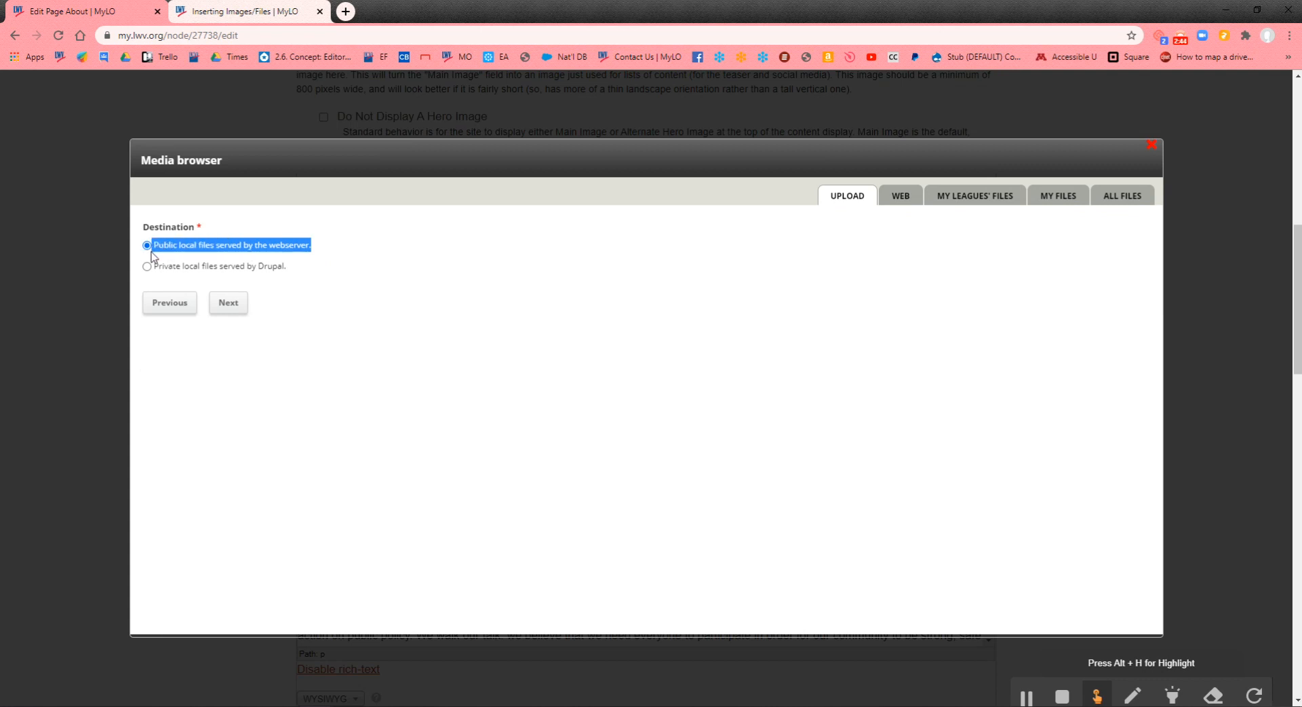
left_click(236, 314)
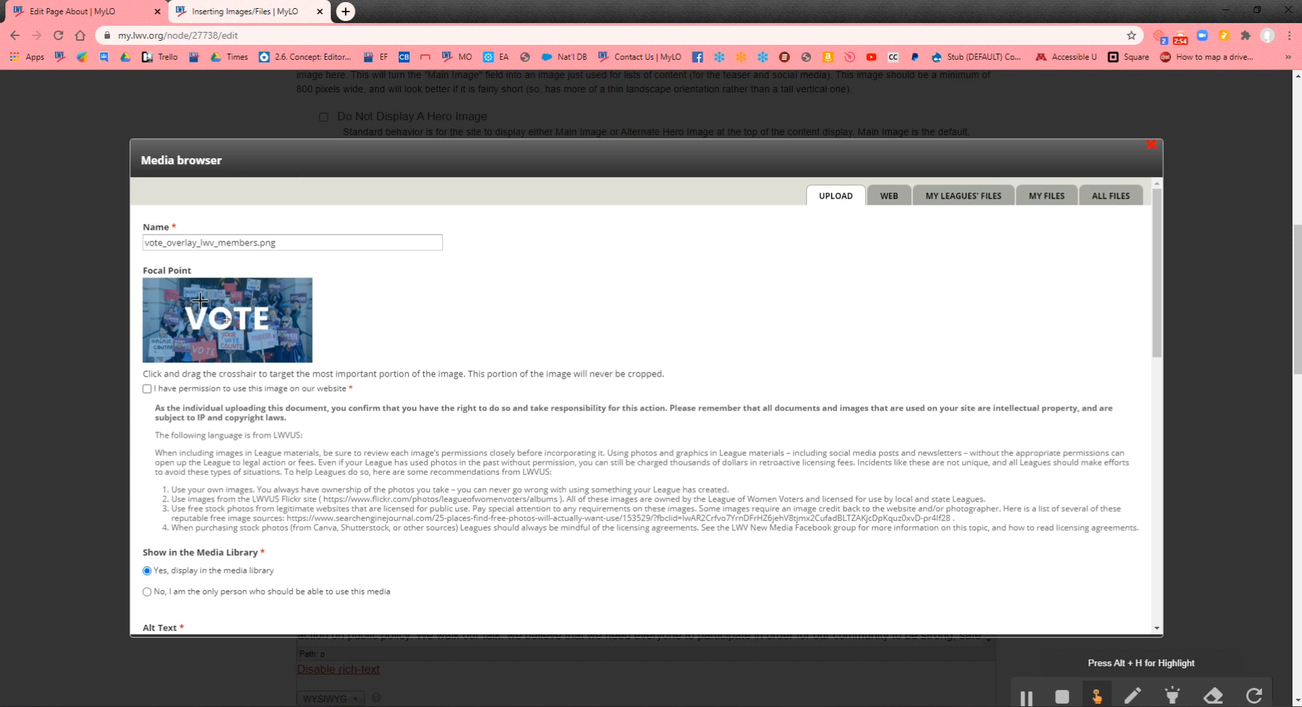
Remove the file extension from the image name, leaving "vote_overlay_lwv_members"
left_click(321, 245)
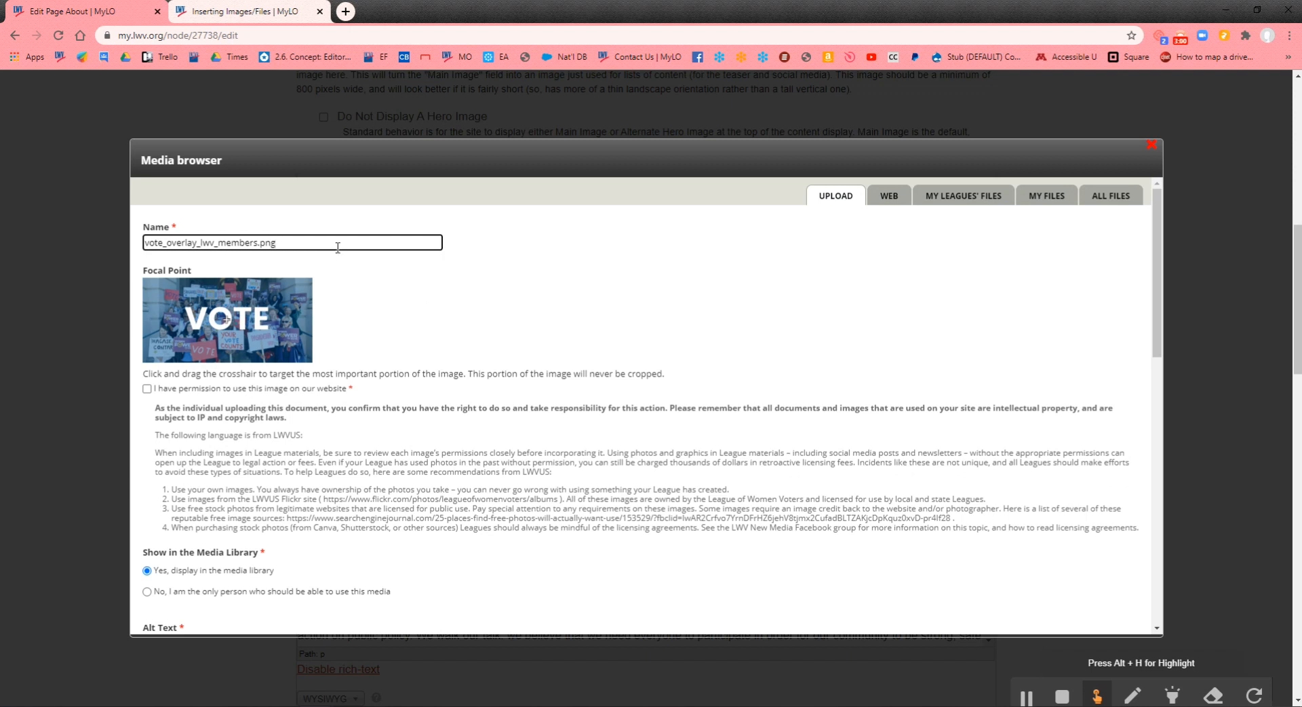
key("BackSpace")
key("BackSpace")
key("BackSpace")
key("BackSpace")
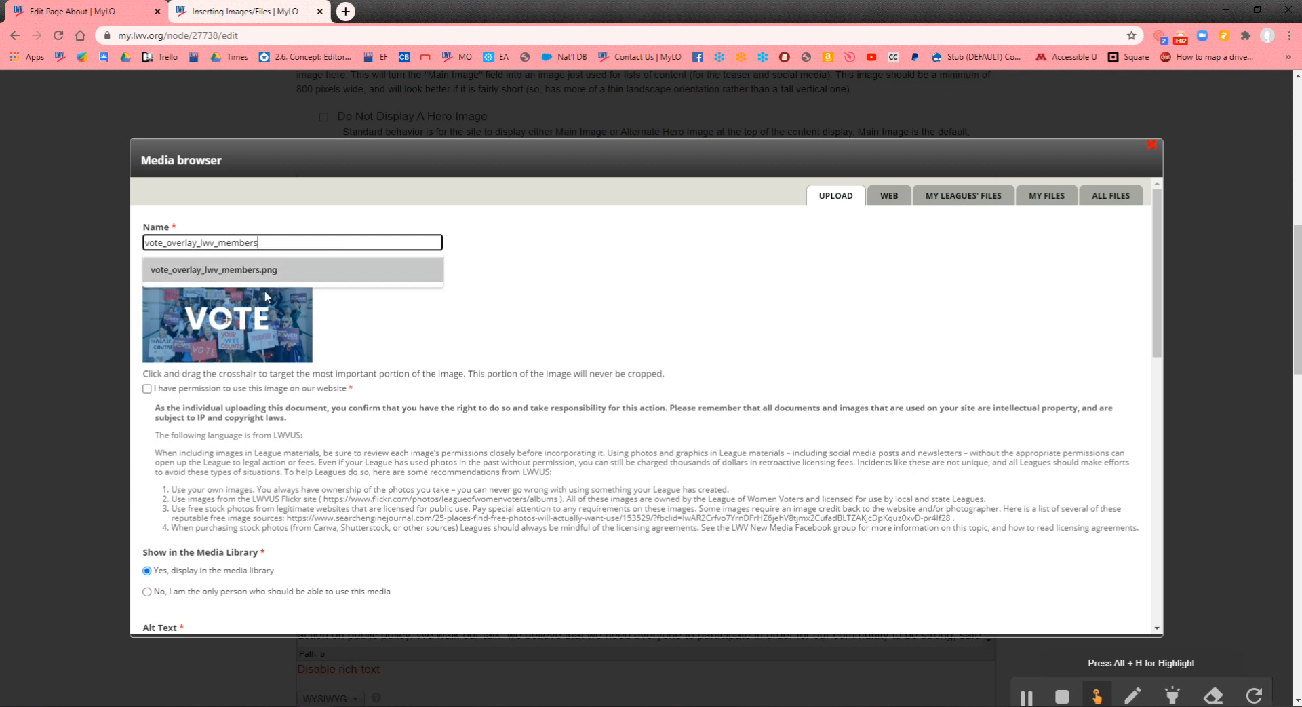
Confirm permission to use the image on the website and set it to display in the media library
left_click(146, 389)
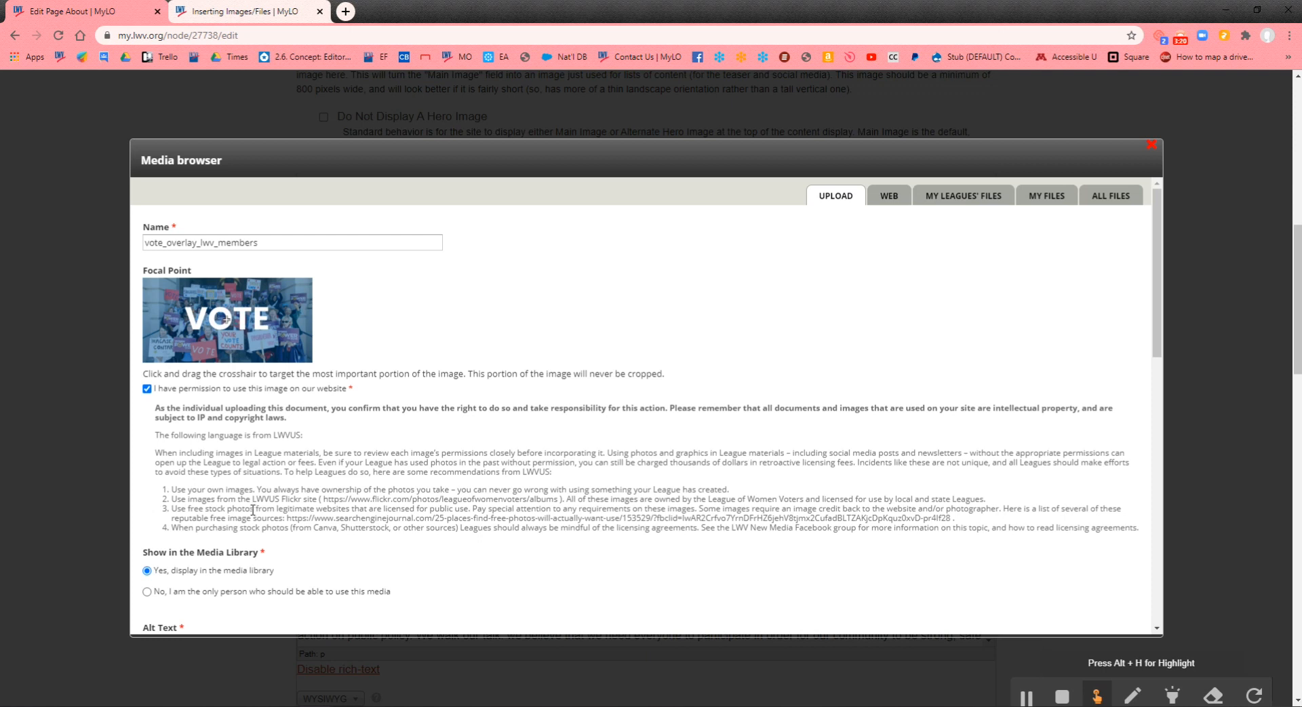
scroll(254, 510, "down", 1)
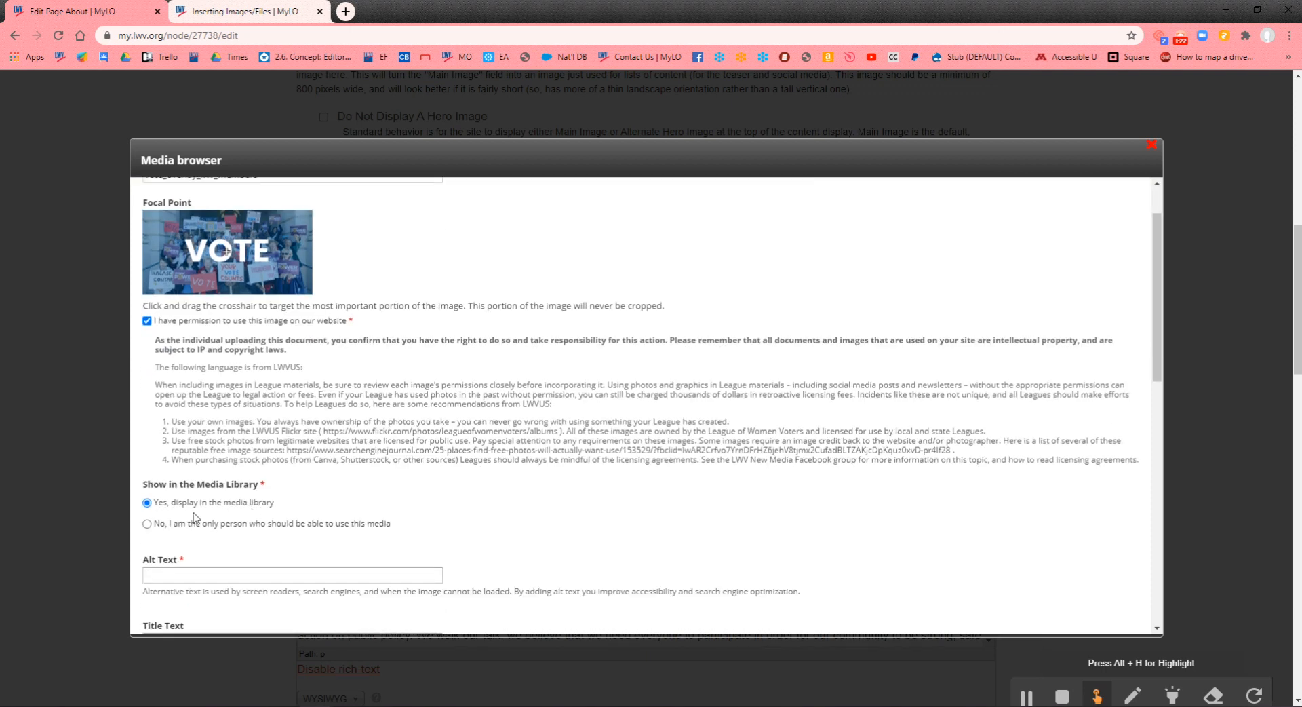
left_click_drag(143, 483, 260, 491)
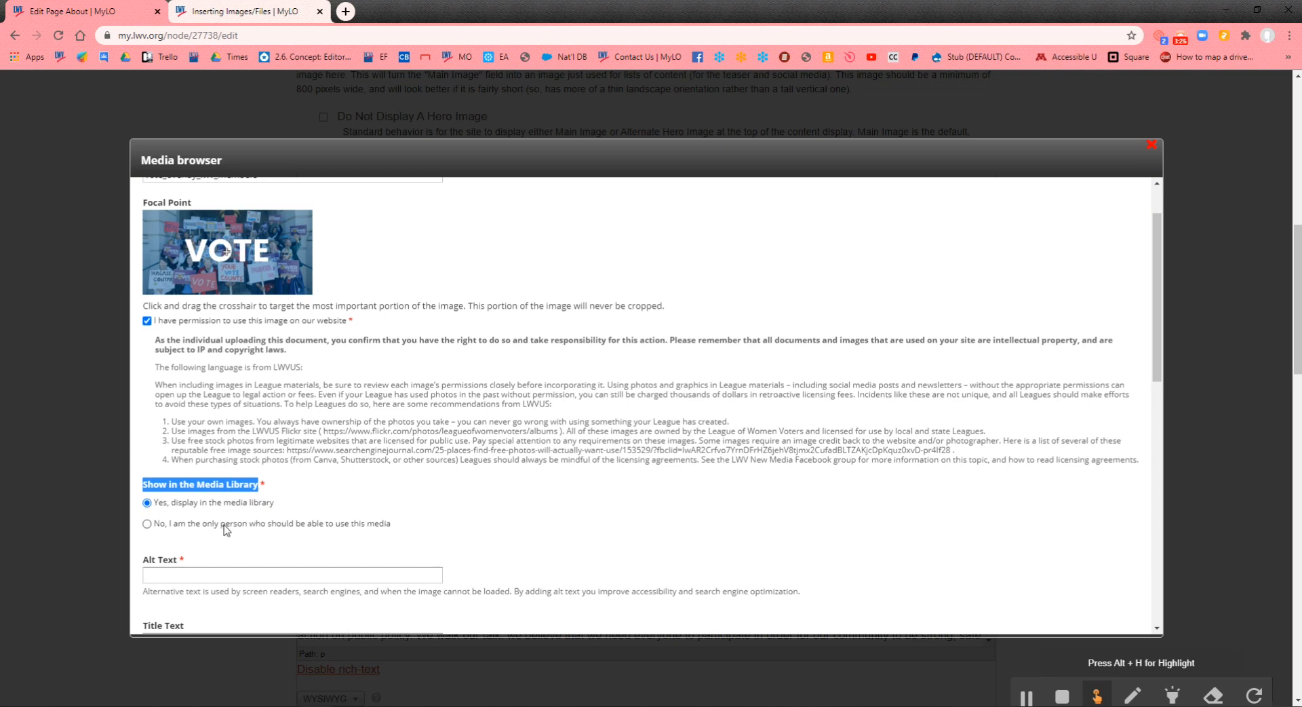
left_click(197, 526)
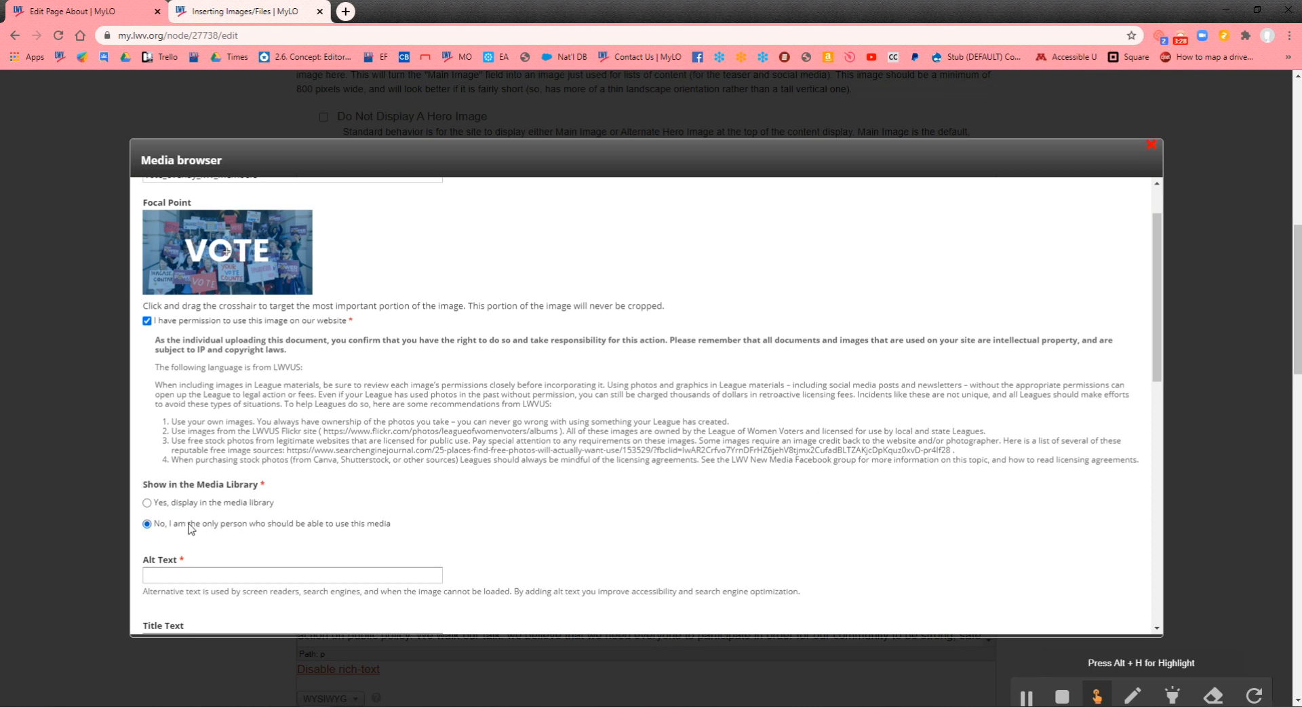
left_click(225, 502)
Enter "VOTE overlay with LWV members" as the image's alt text
scroll(300, 515, "down", 1)
left_click(298, 508)
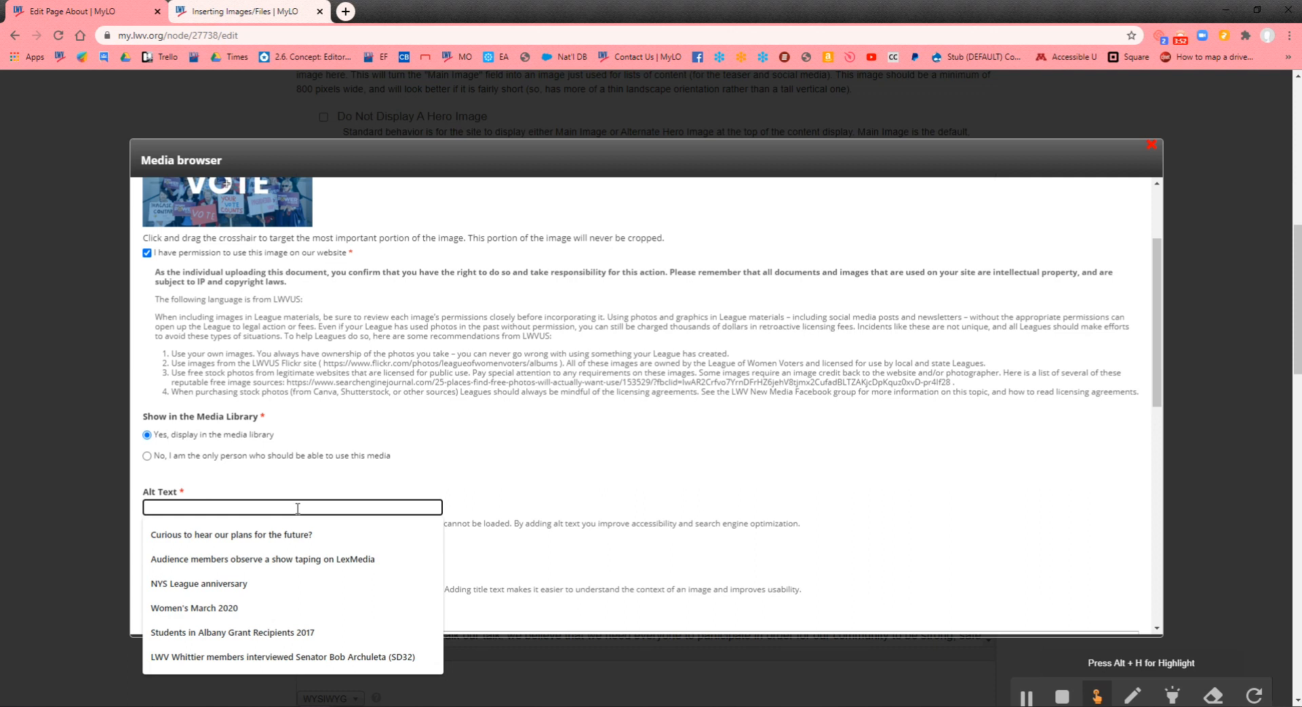
type("Vote")
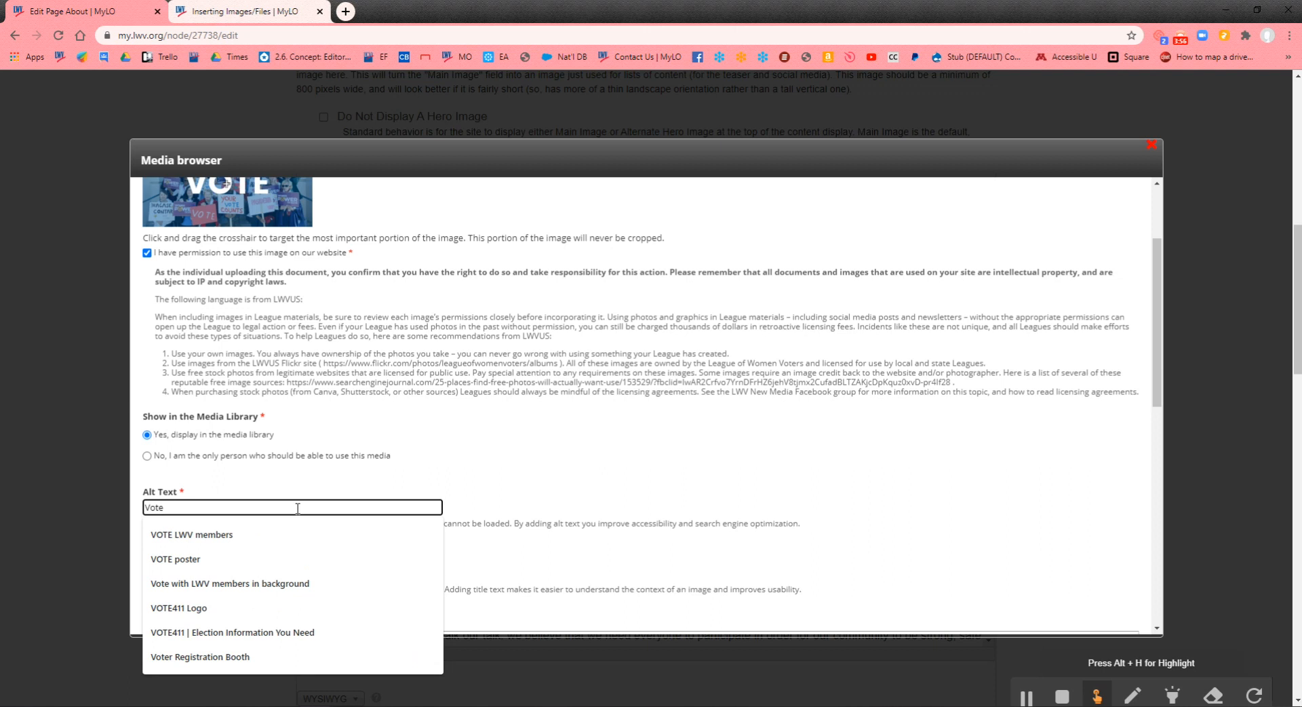
key("BackSpace")
key("BackSpace")
key("BackSpace")
type("OTE overlay")
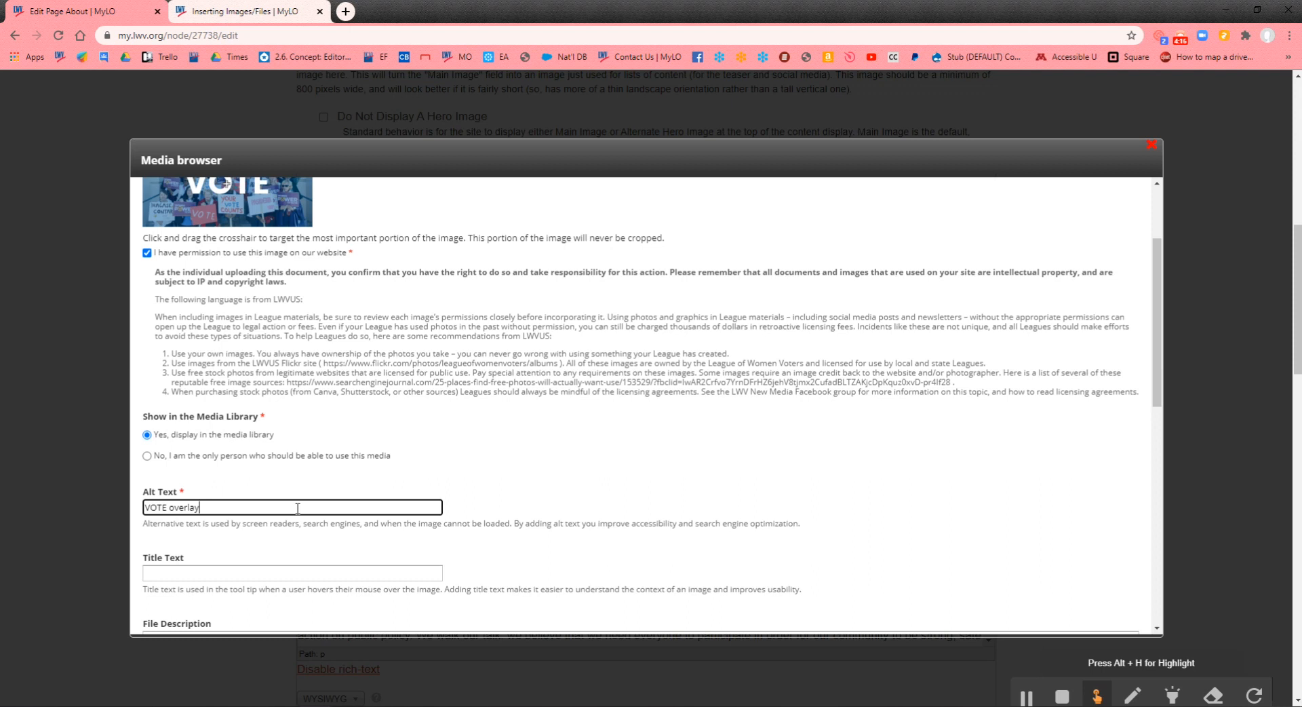
type("with LWV members")
Enter "Go VOTE!" as the image's title text
scroll(458, 518, "up", 1)
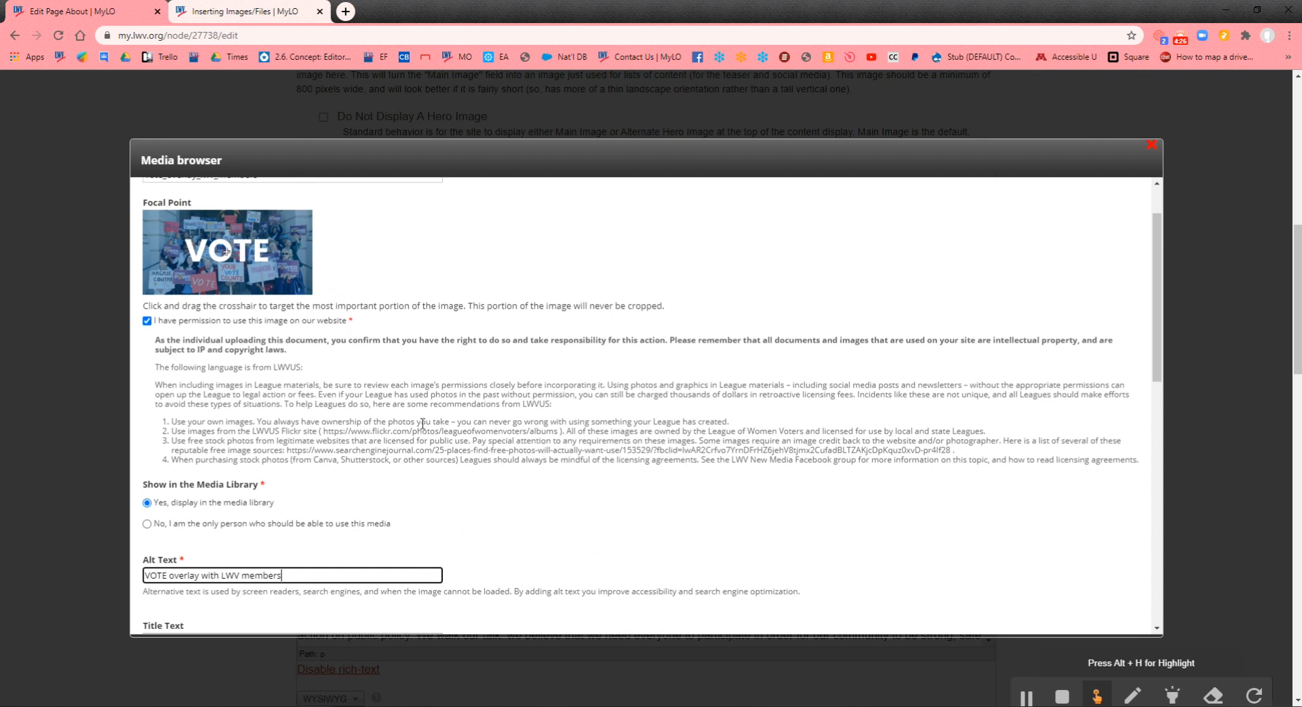
scroll(430, 434, "down", 2)
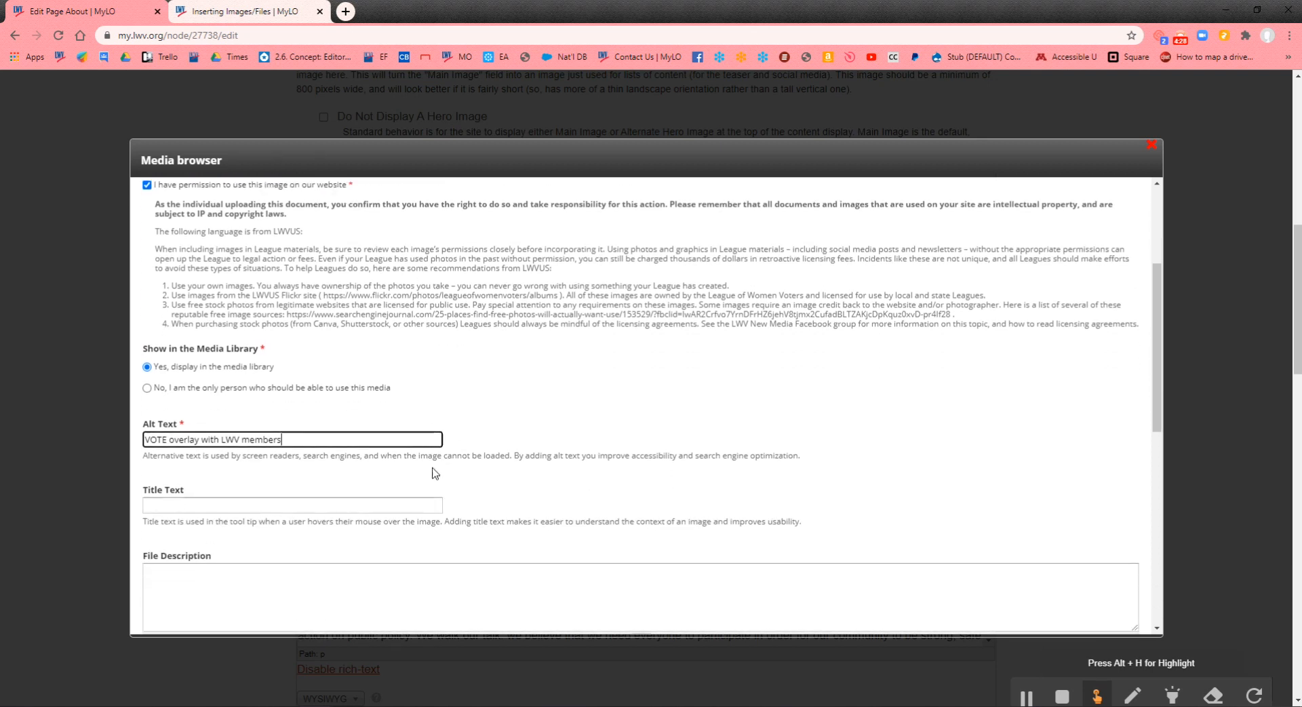
left_click(406, 505)
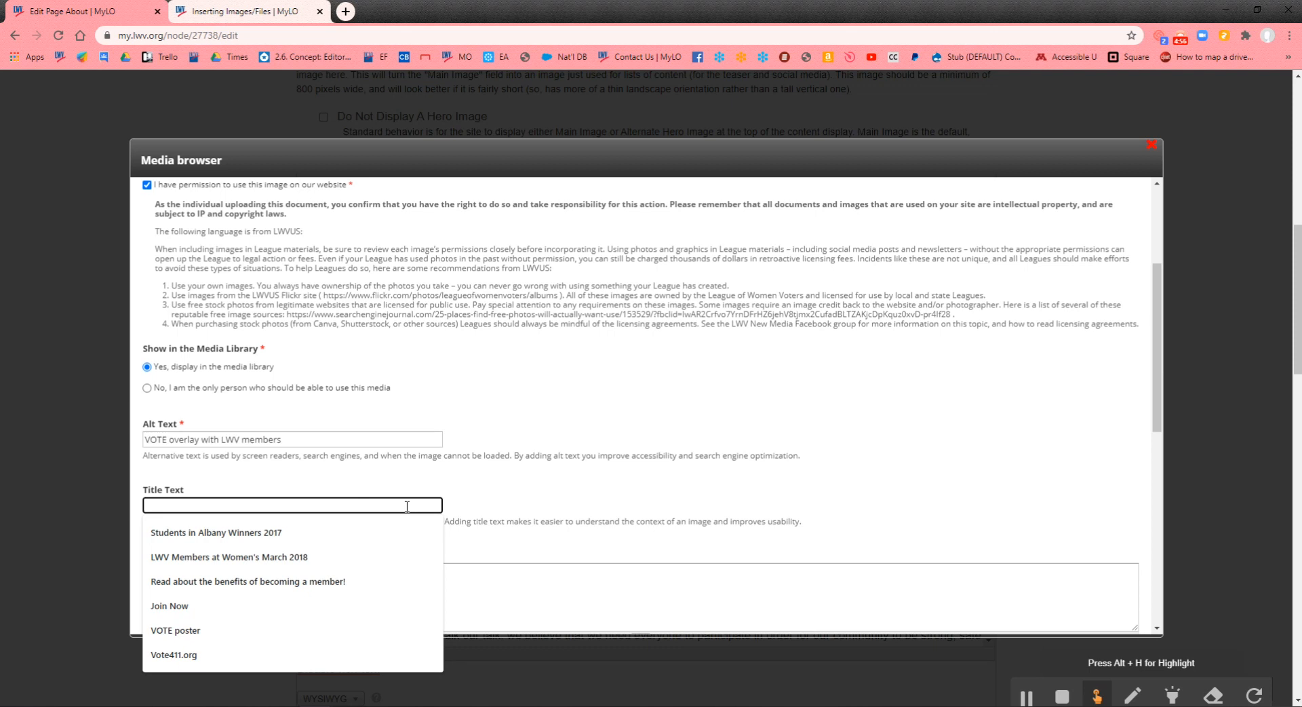
type("Go")
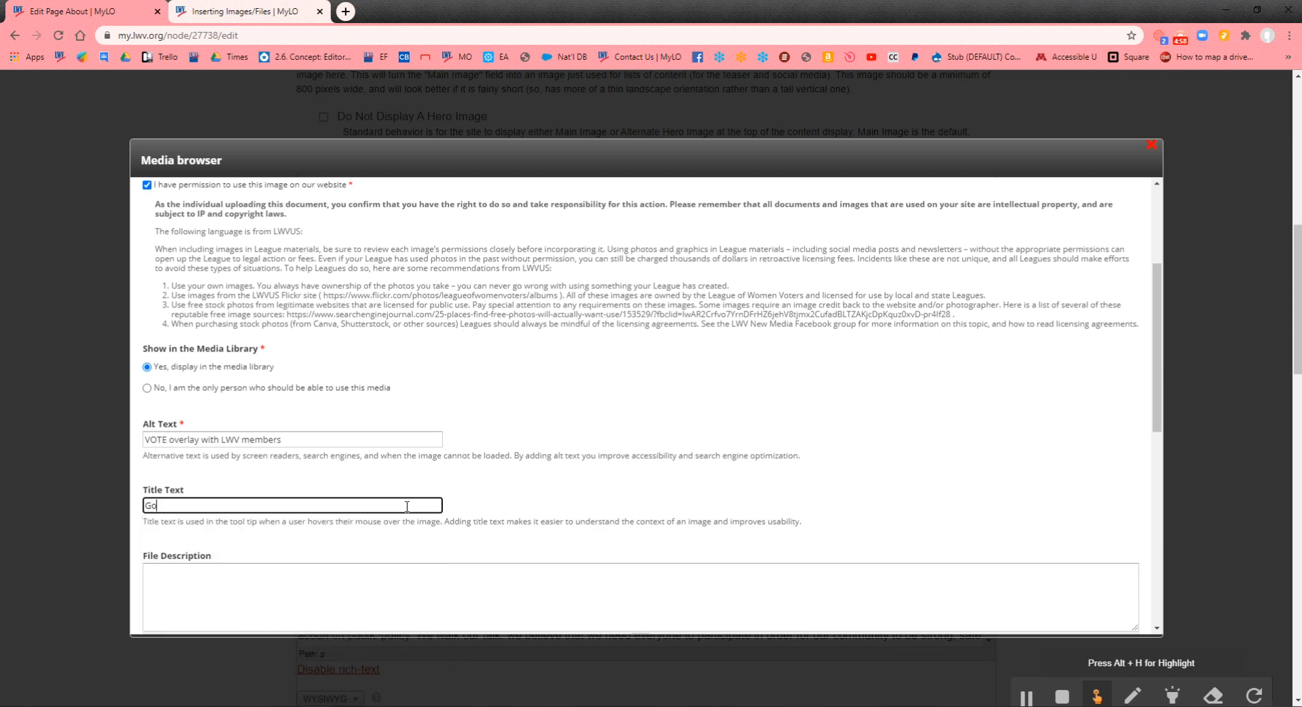
type(" VOTE!")
Enter "Vote, members, events" as the image's file description
scroll(410, 474, "down", 1)
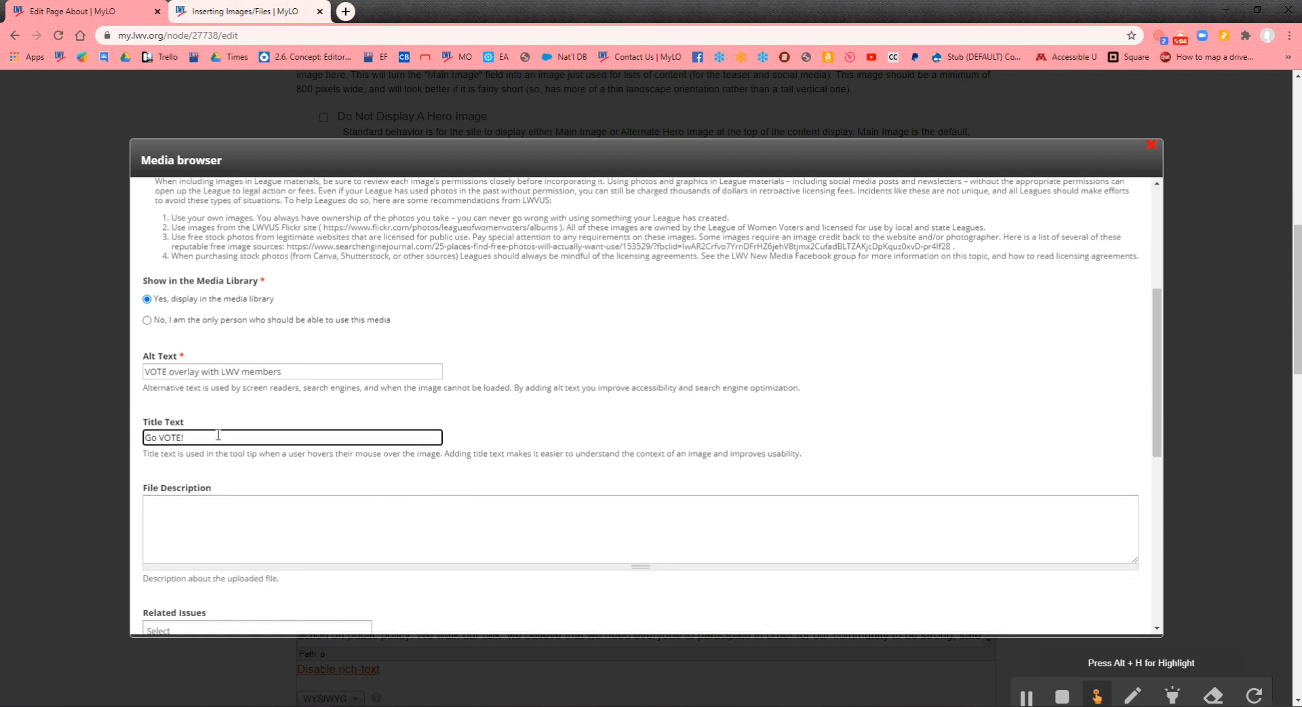
scroll(331, 463, "down", 1)
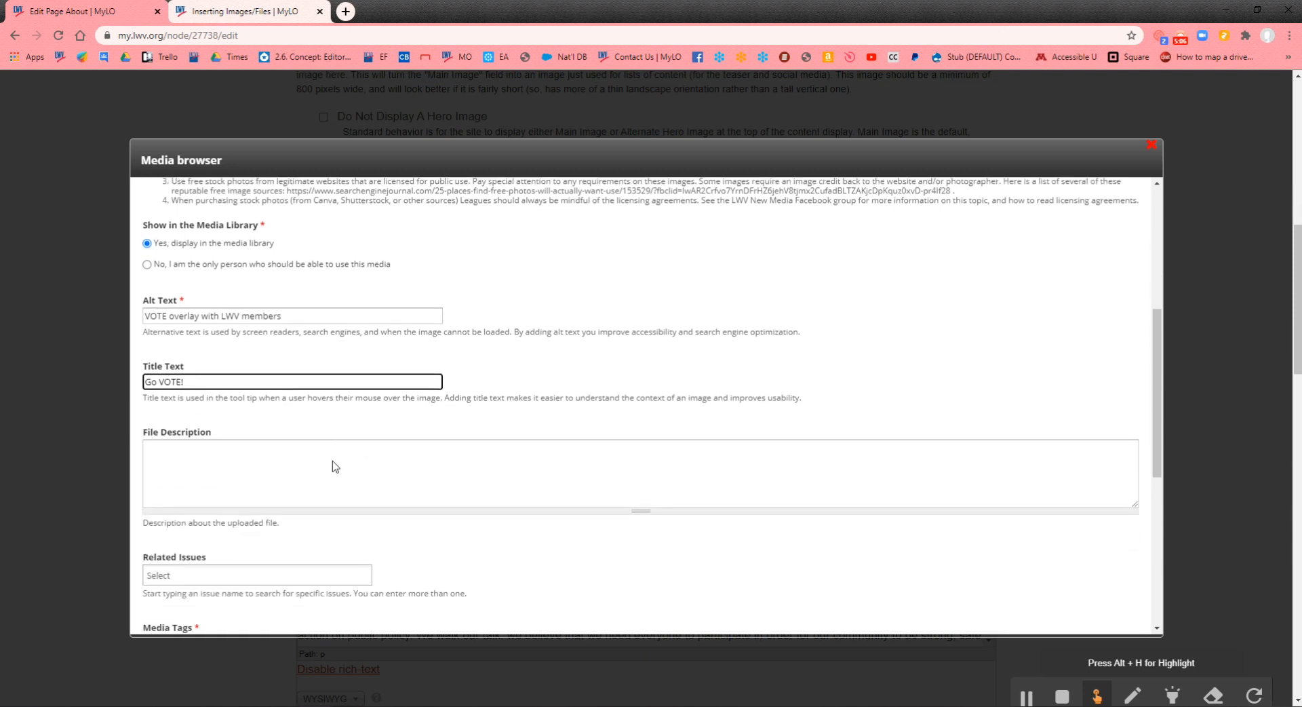
left_click(404, 456)
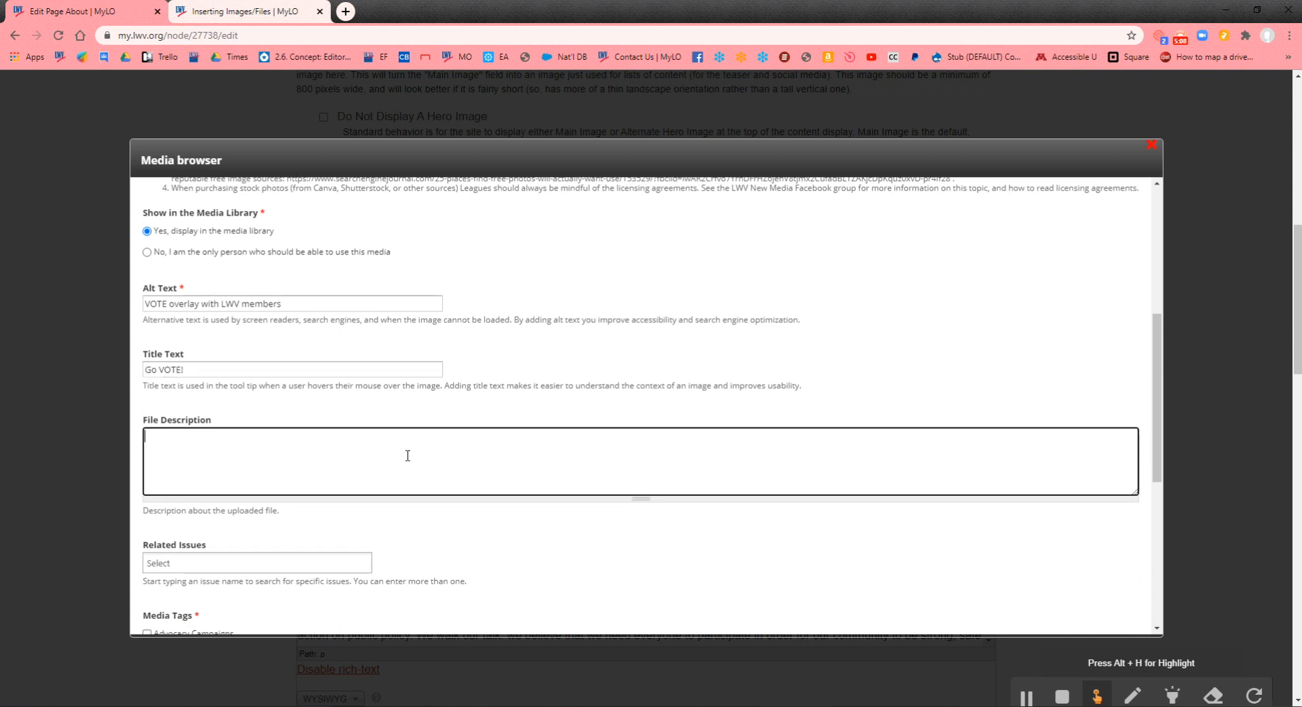
scroll(481, 473, "down", 1)
type("Vote")
type(".")
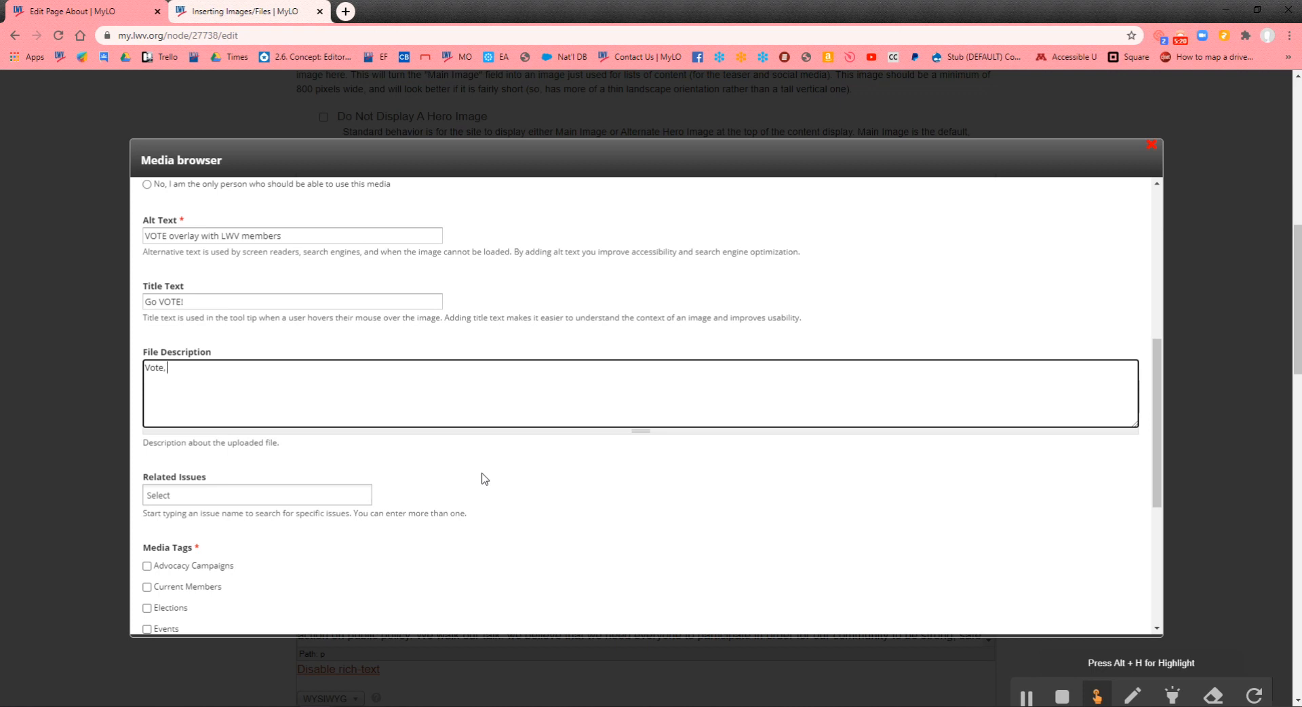
type("members")
scroll(495, 501, "down", 1)
type(", events")
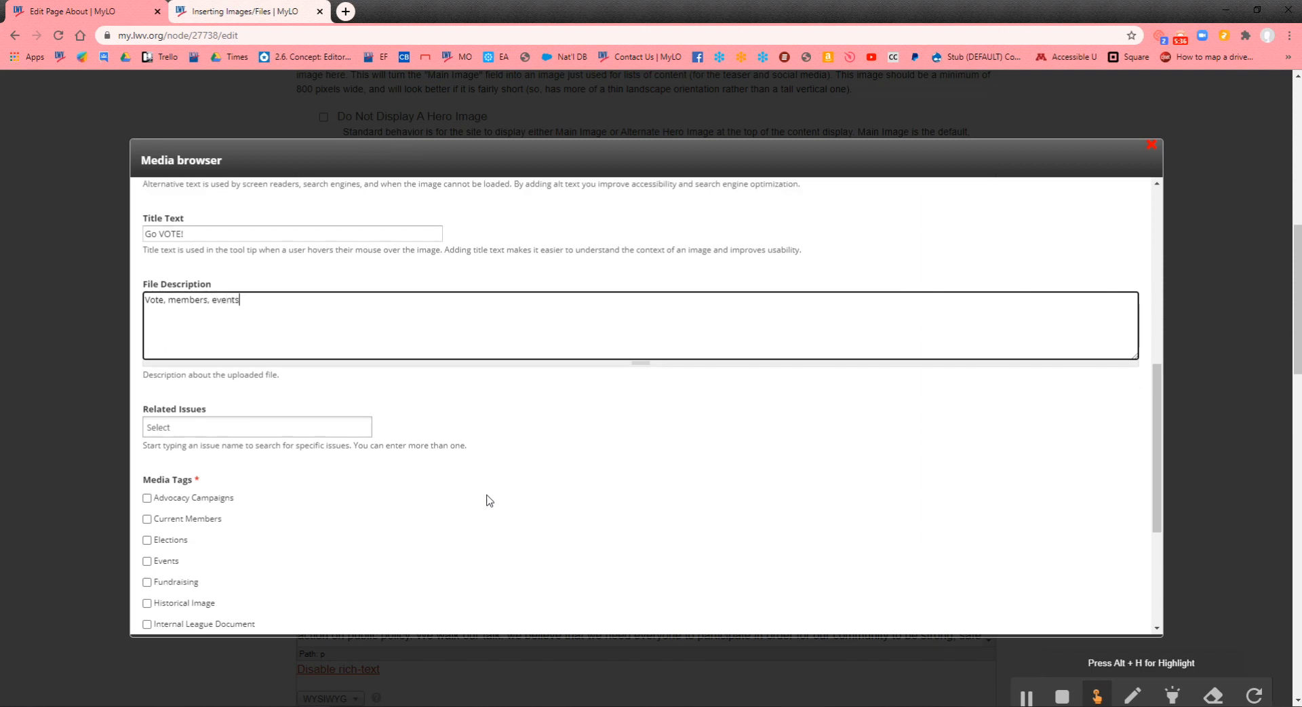
scroll(561, 541, "up", 5)
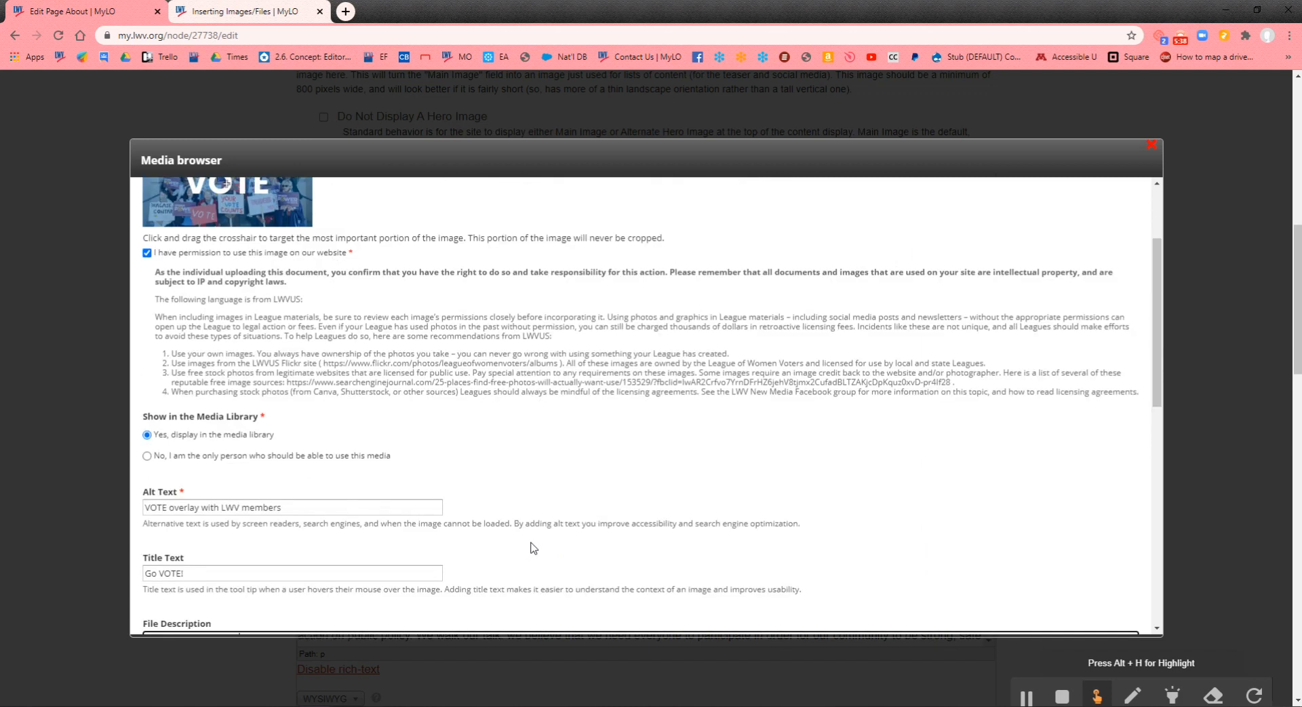
Add Voting Rights as the image's related issue
scroll(532, 548, "down", 3)
scroll(533, 545, "down", 3)
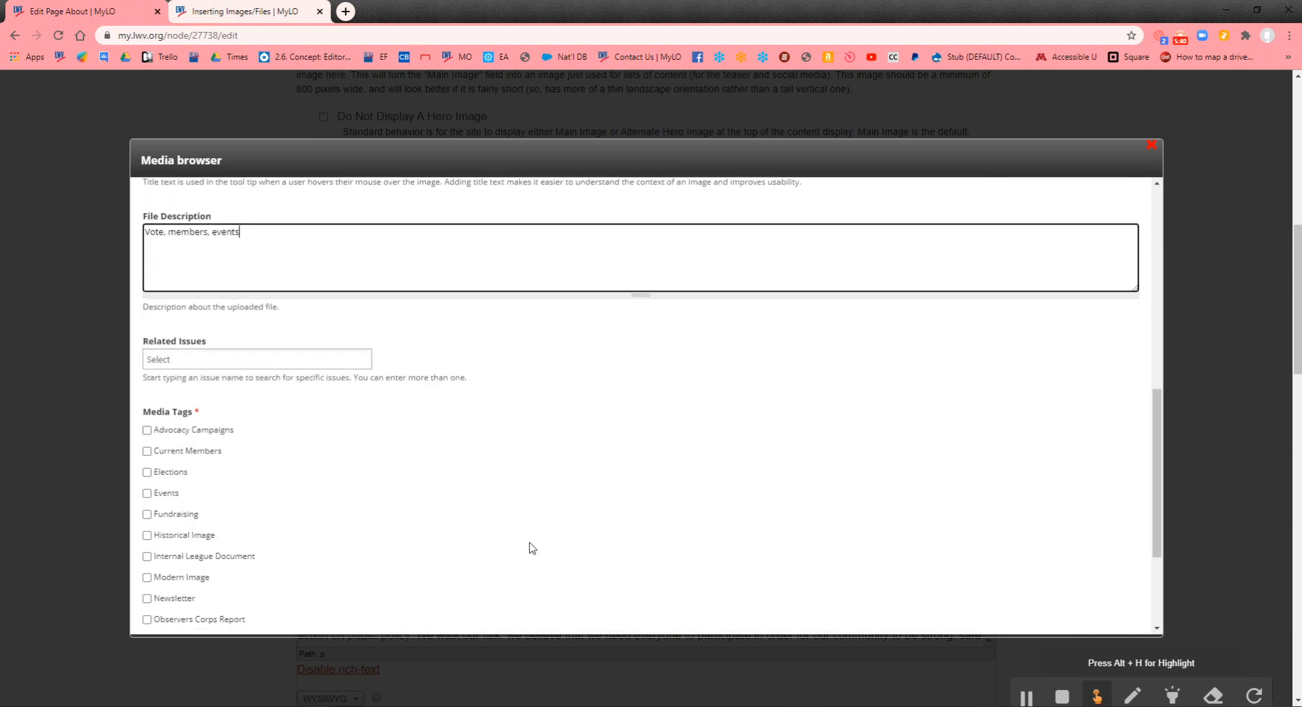
left_click(216, 364)
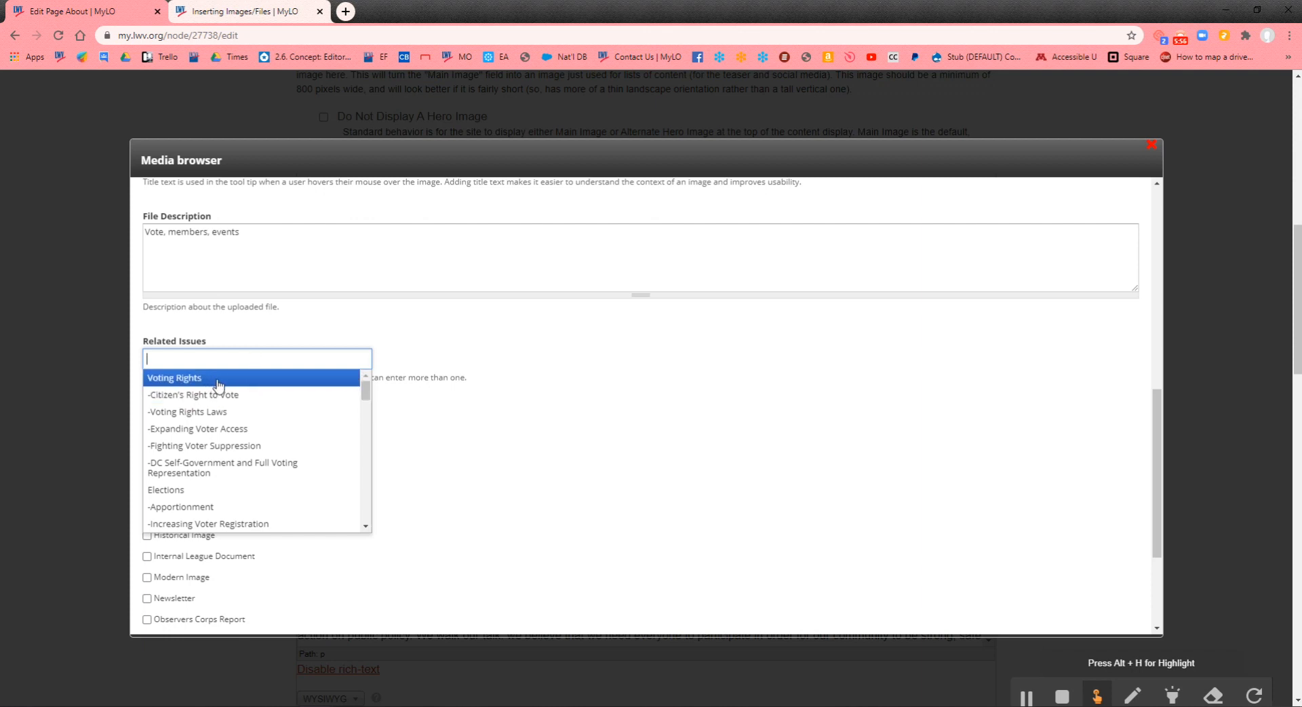
left_click(243, 378)
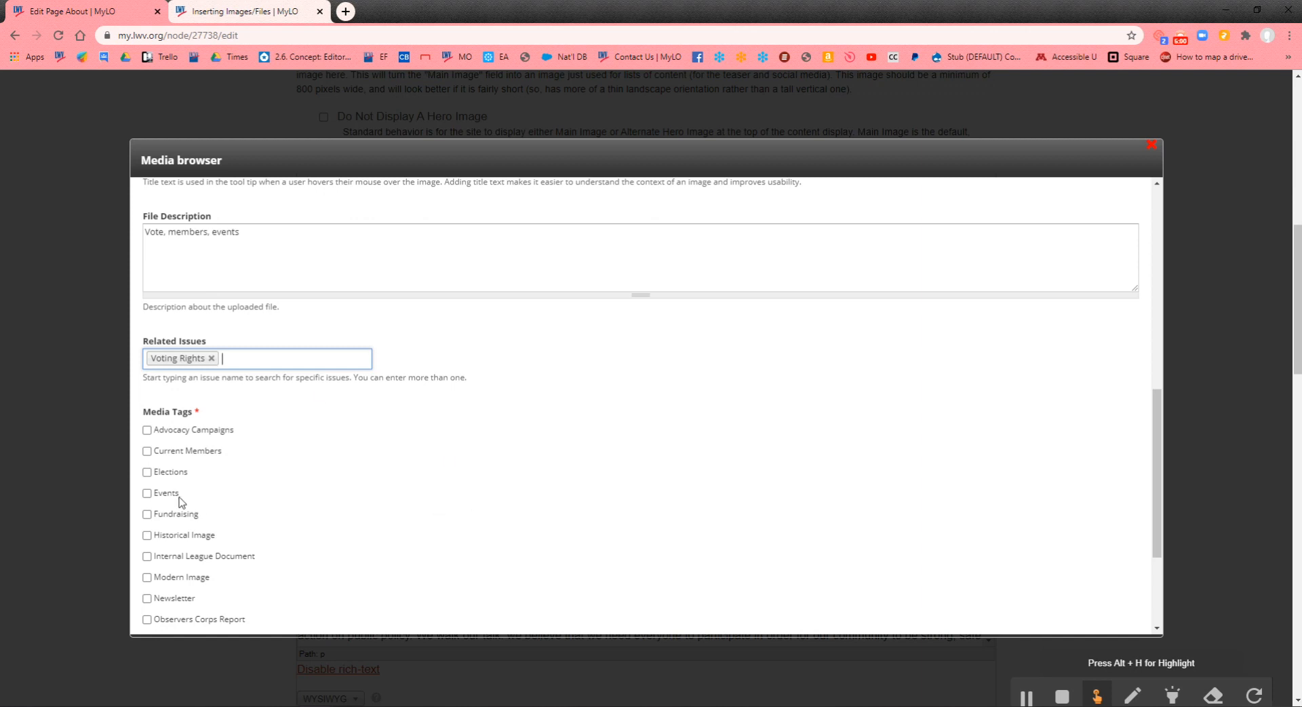
Tag the image as Slideshow Image, Modern Image and Voter Education
scroll(203, 496, "down", 1)
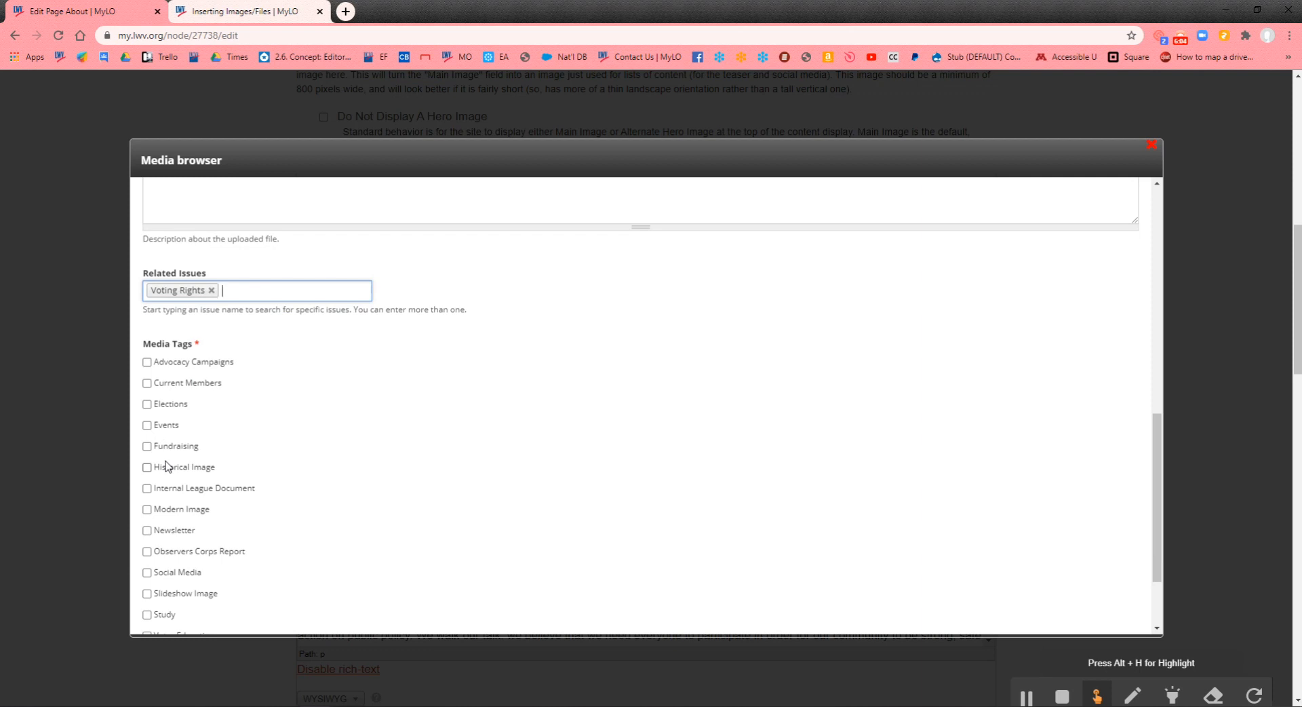
scroll(166, 468, "down", 1)
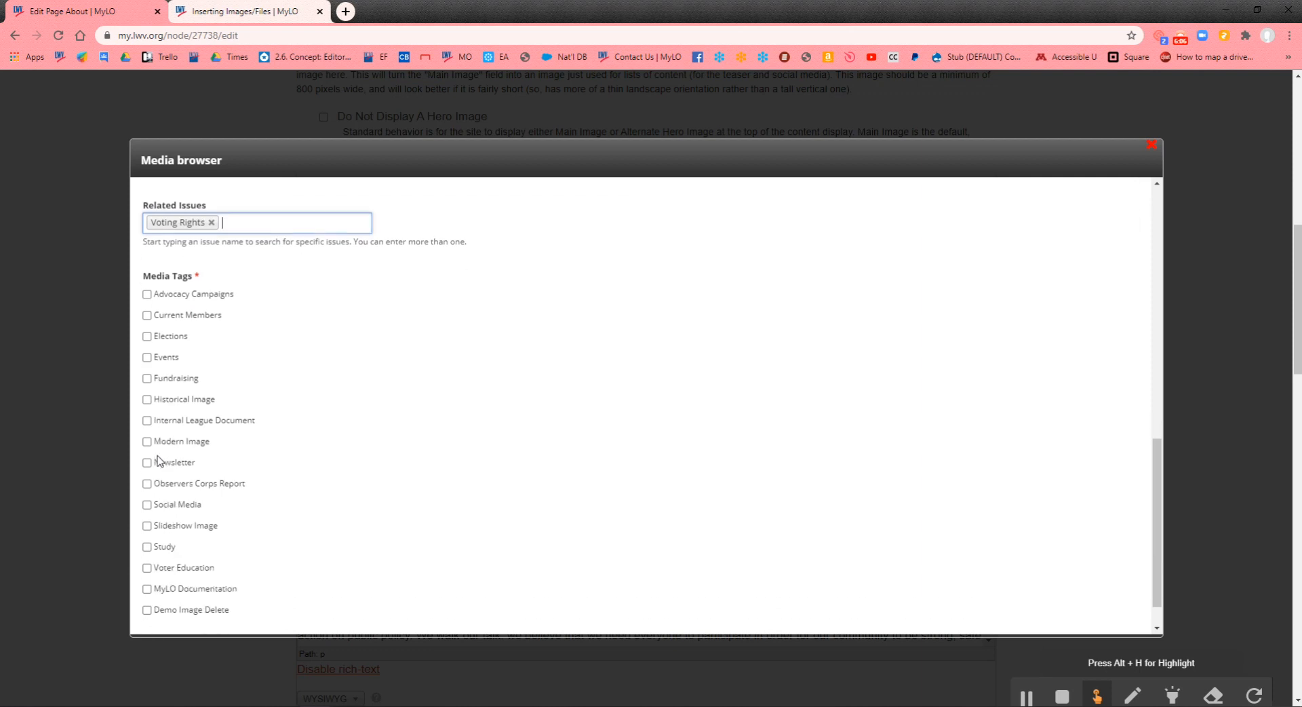
left_click(147, 526)
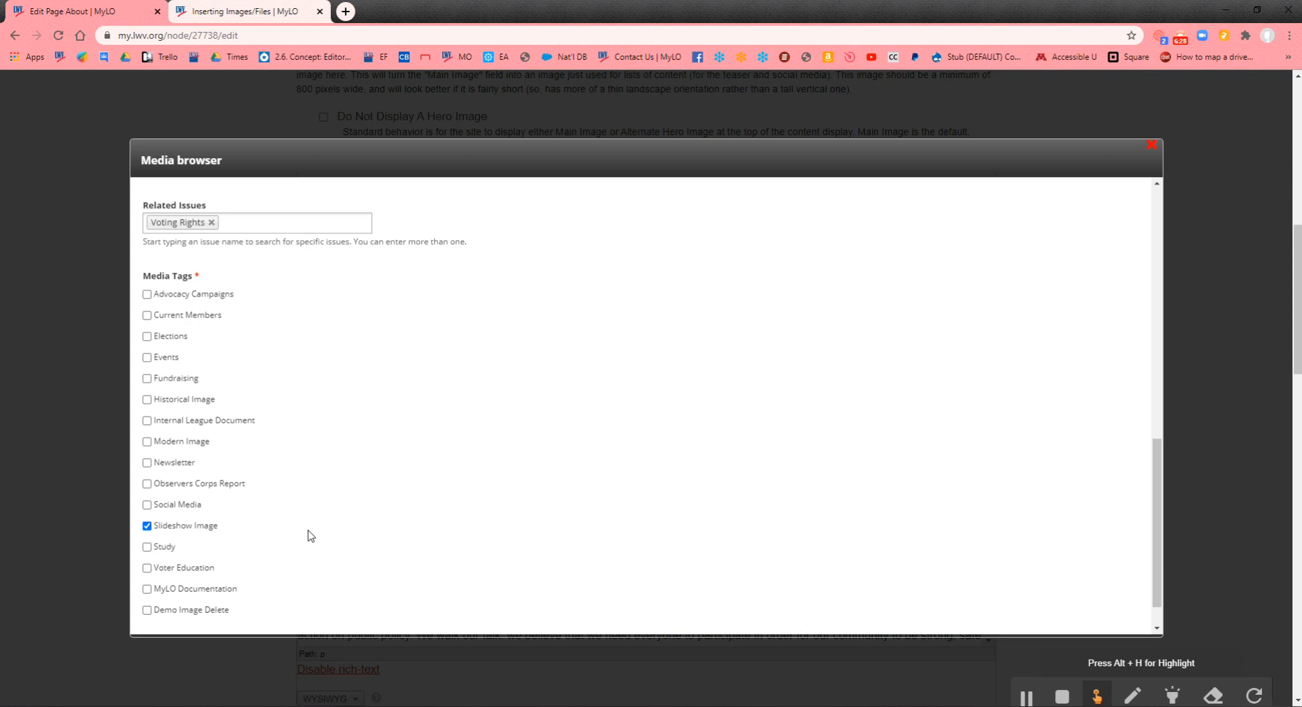
left_click(147, 442)
left_click(146, 568)
Review the image's text fields, related issue and media tags, and save the media details
scroll(451, 492, "up", 4)
scroll(455, 512, "up", 1)
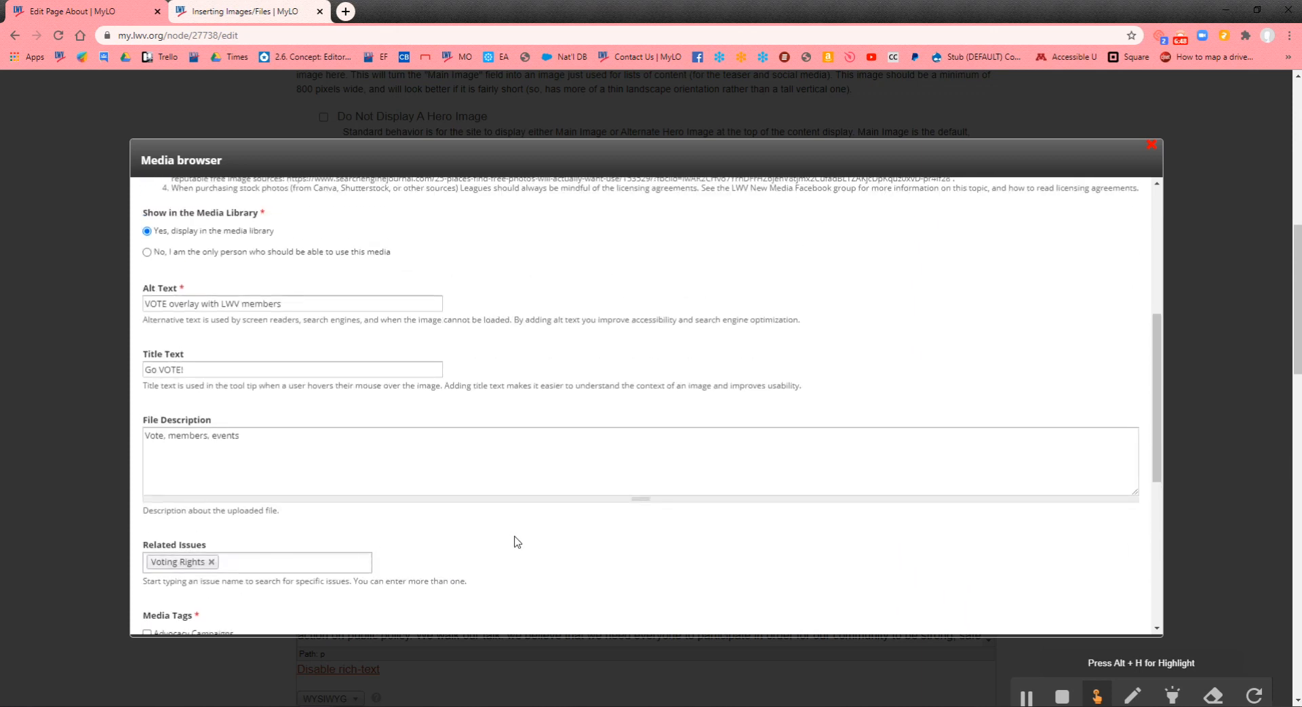
scroll(516, 540, "down", 1)
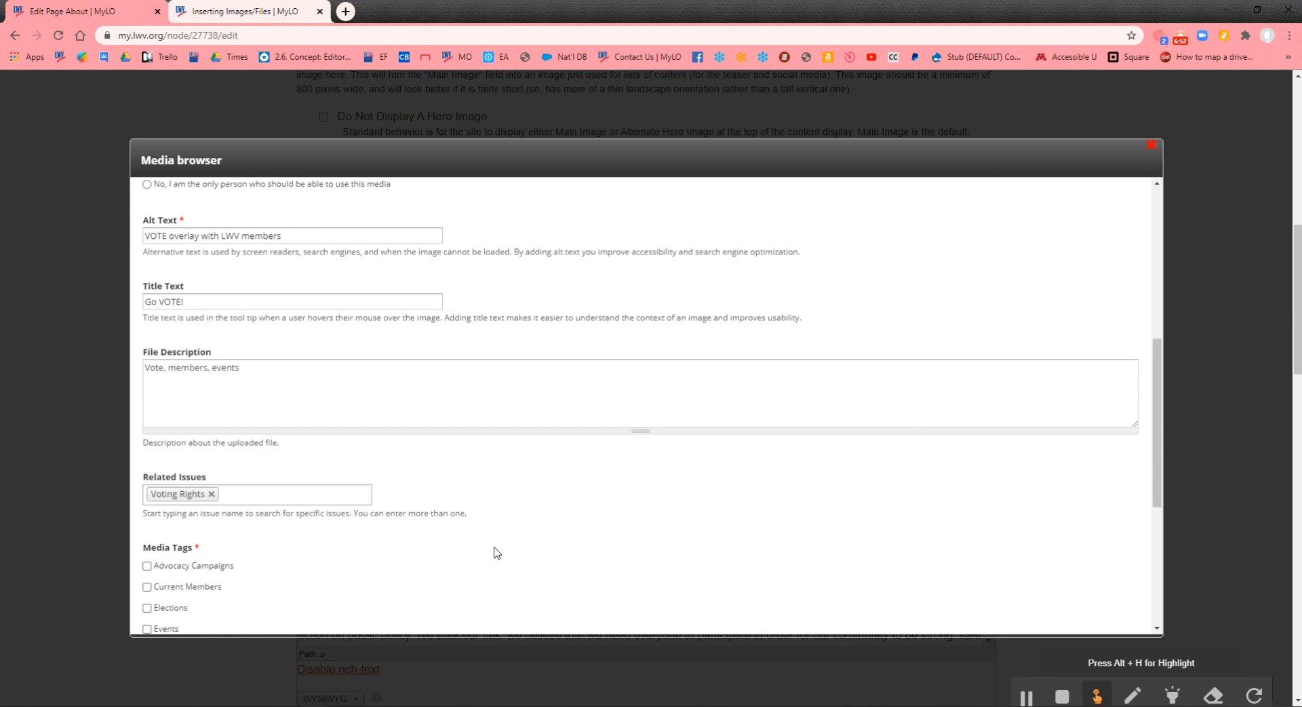
scroll(497, 552, "down", 1)
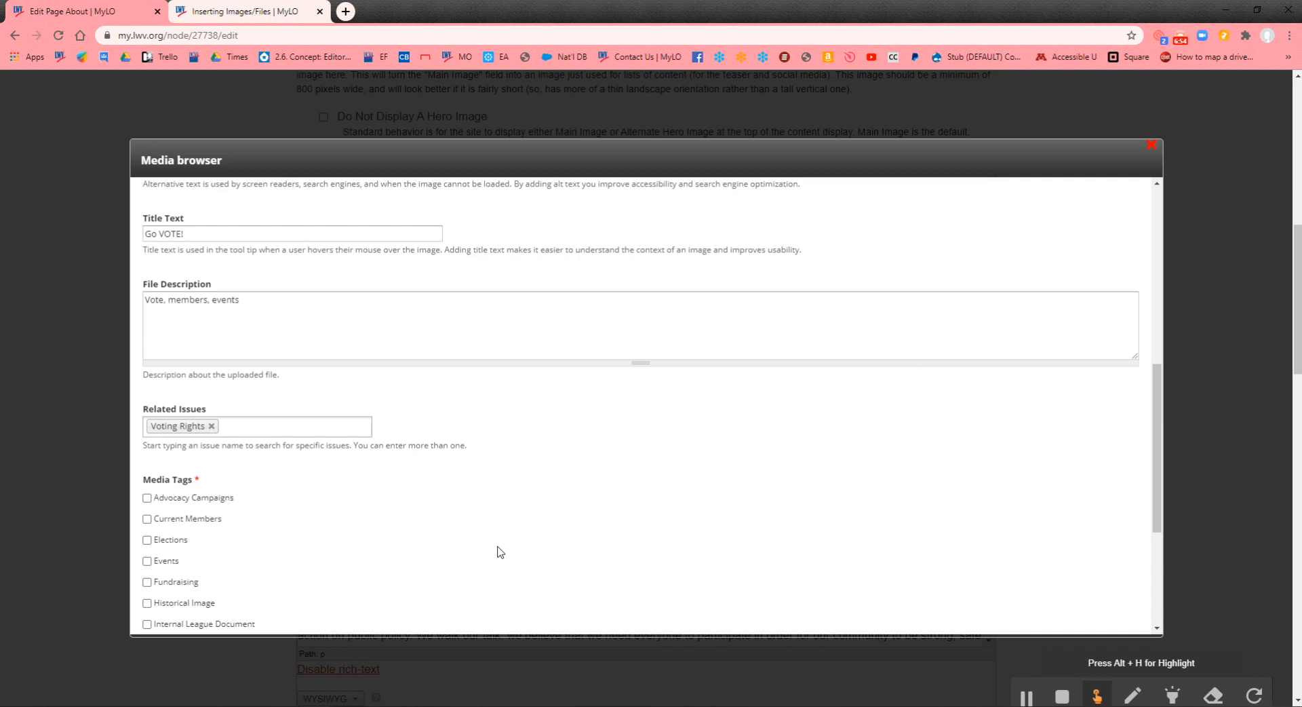
scroll(500, 551, "down", 4)
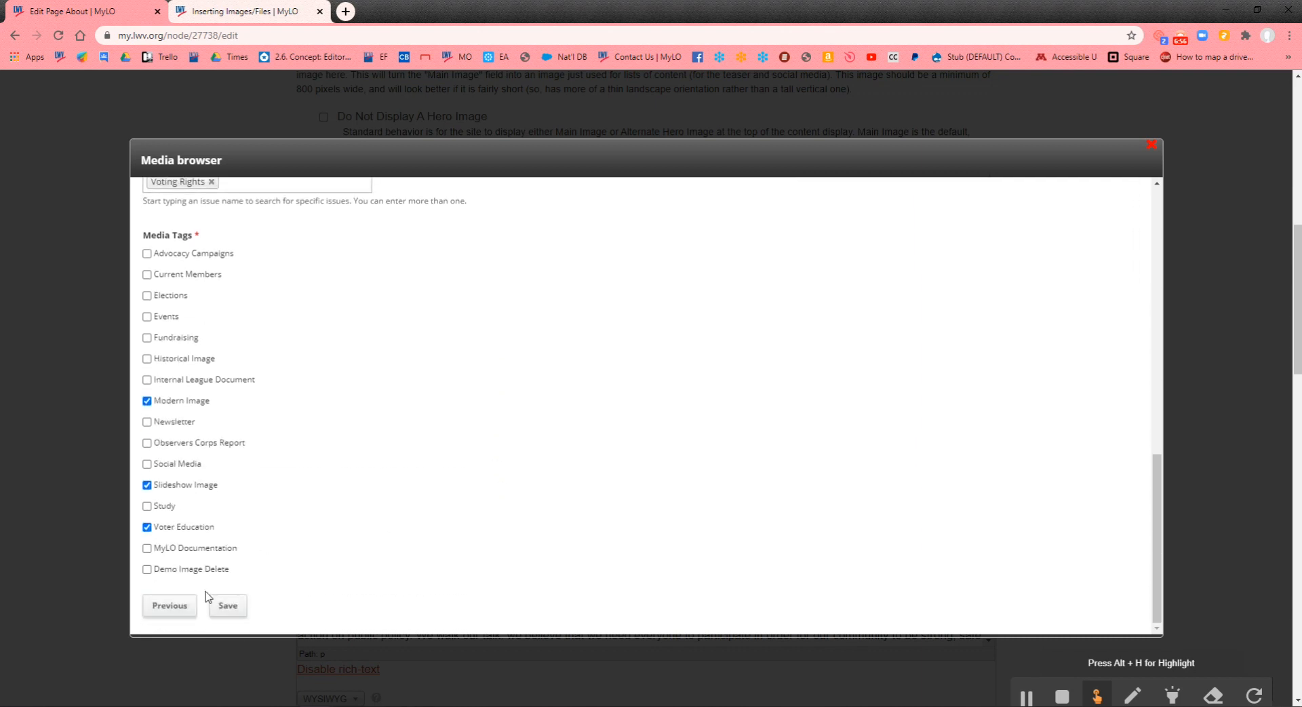
left_click(229, 610)
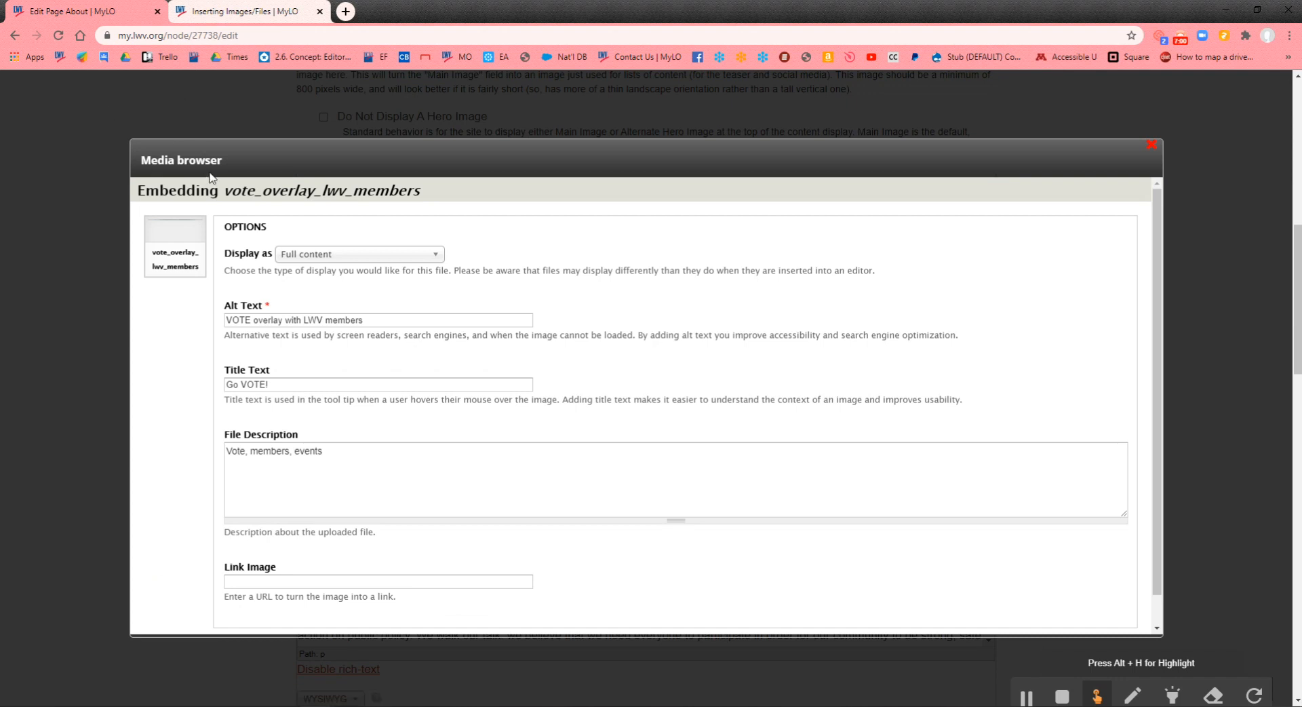
Review the embedding options for vote_overlay_lwv_members and insert it into the page body with the Full content display
left_click_drag(144, 166, 228, 171)
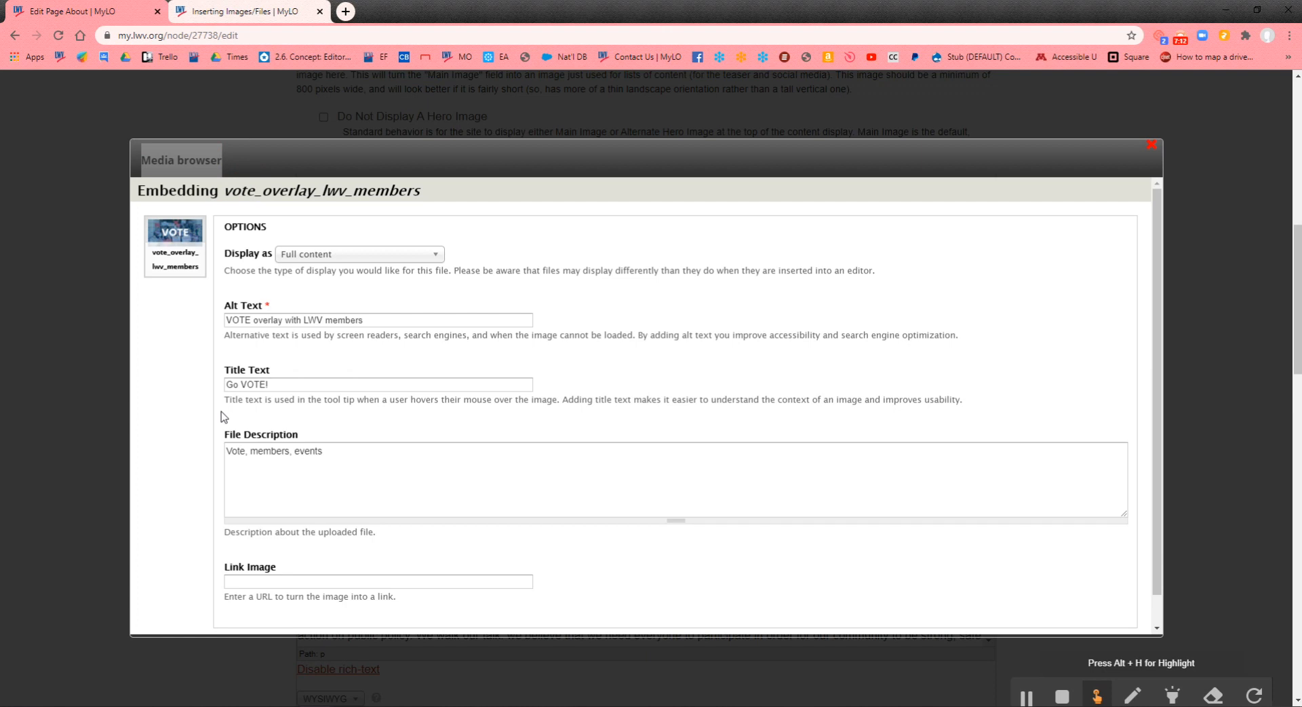
left_click_drag(145, 191, 277, 193)
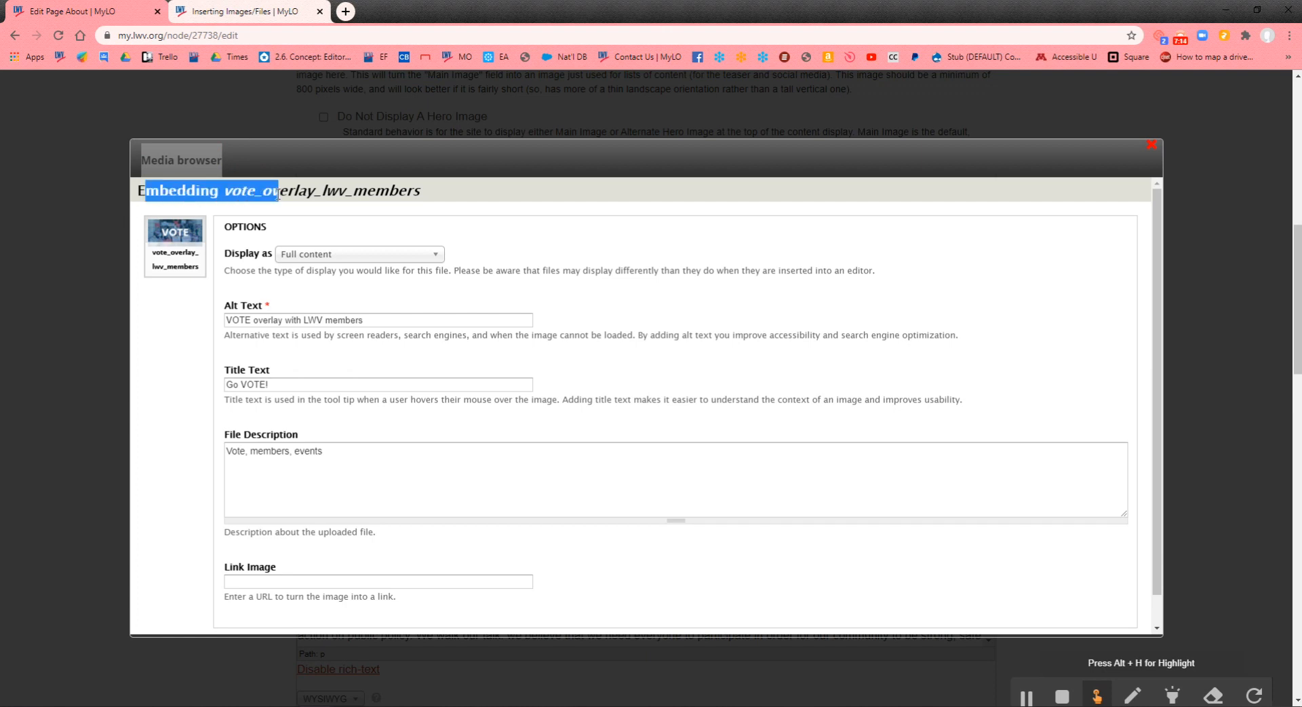
left_click(202, 349)
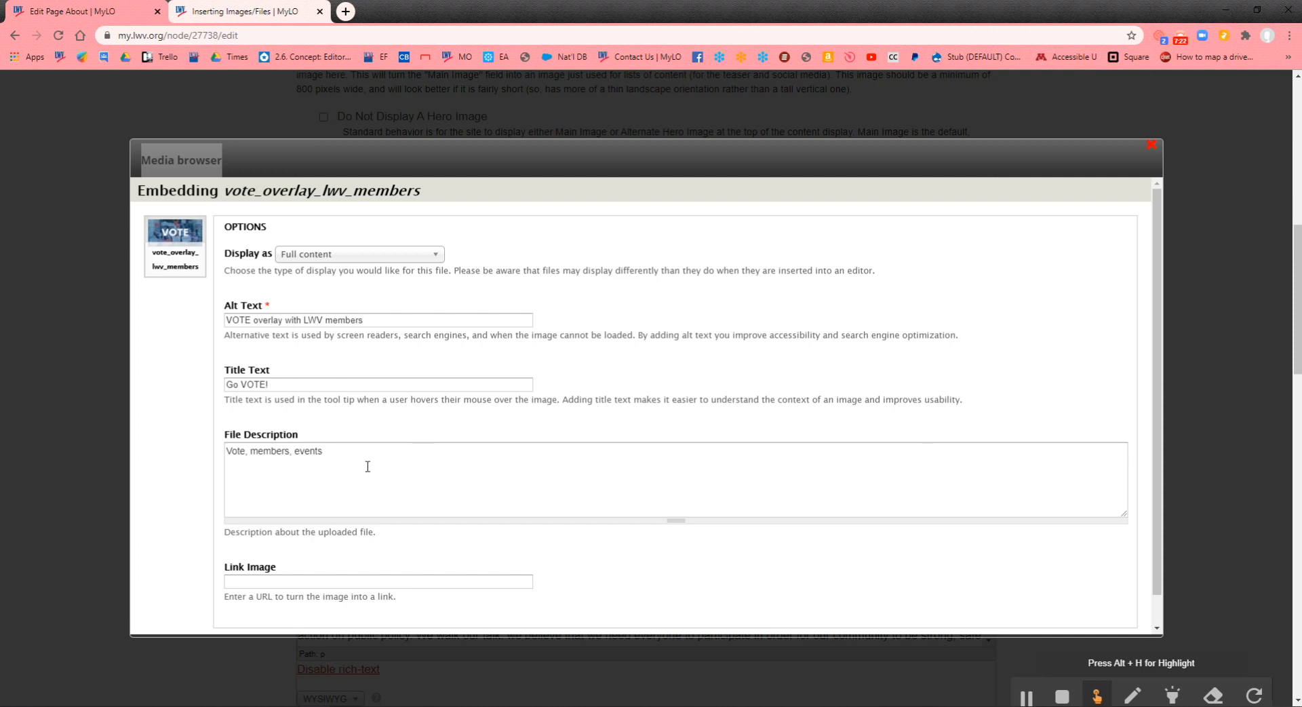
left_click_drag(226, 439, 342, 445)
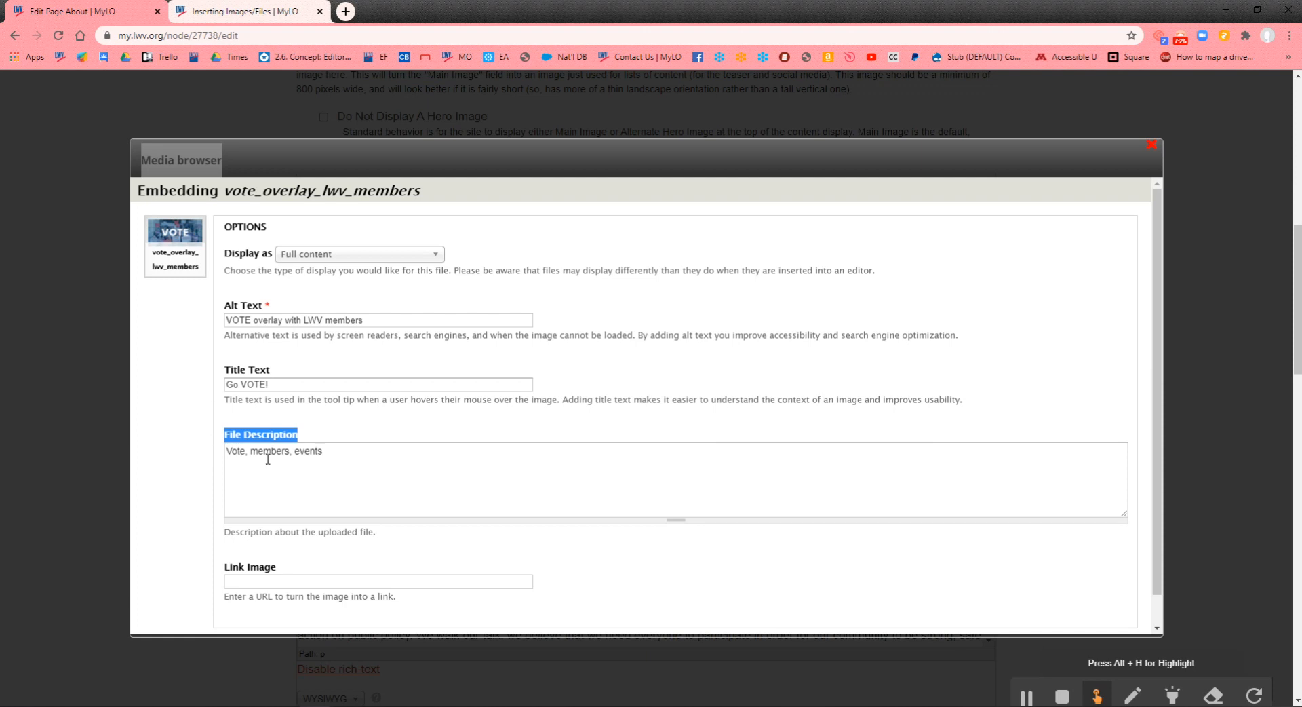
left_click(393, 430)
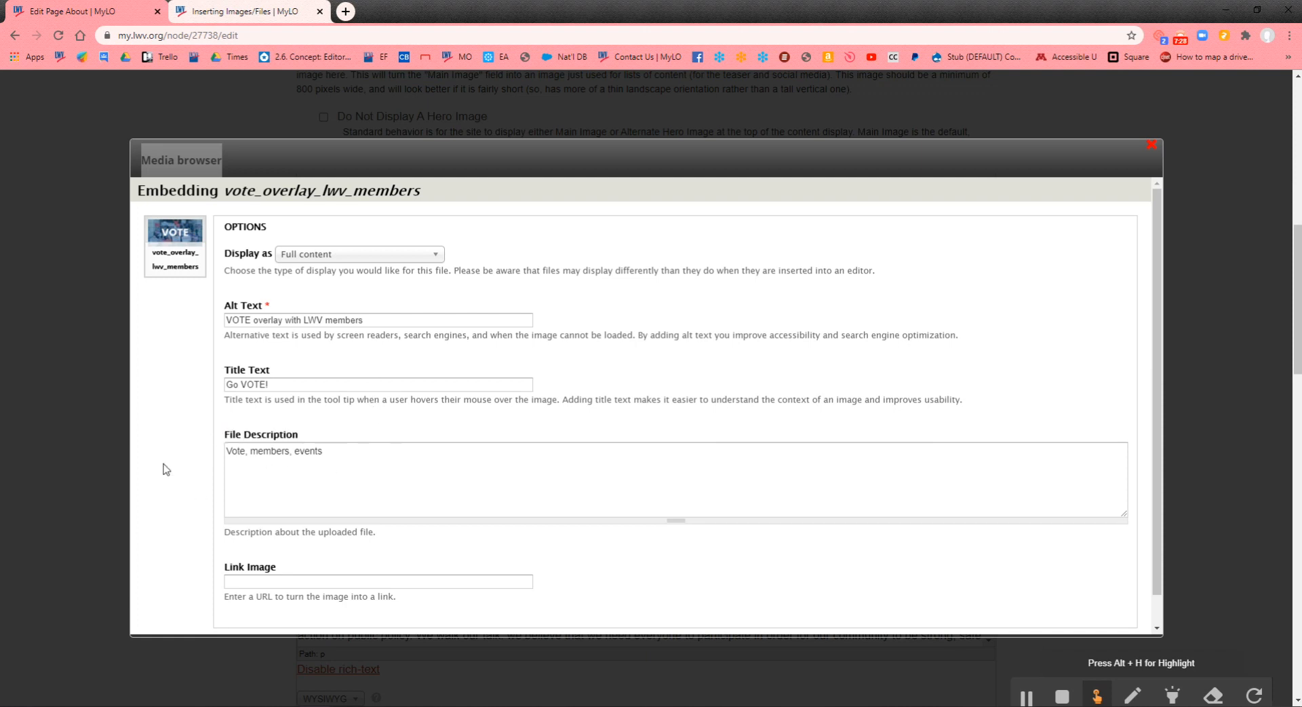
scroll(170, 479, "down", 1)
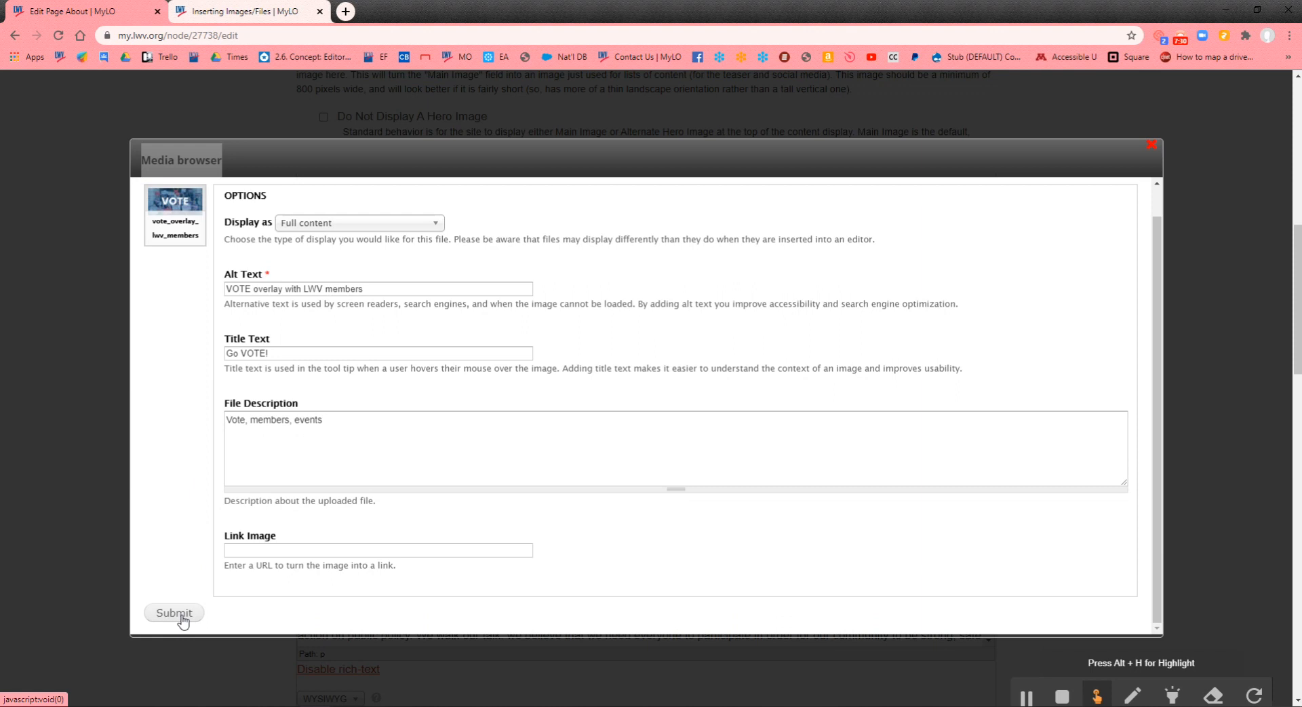
left_click(181, 618)
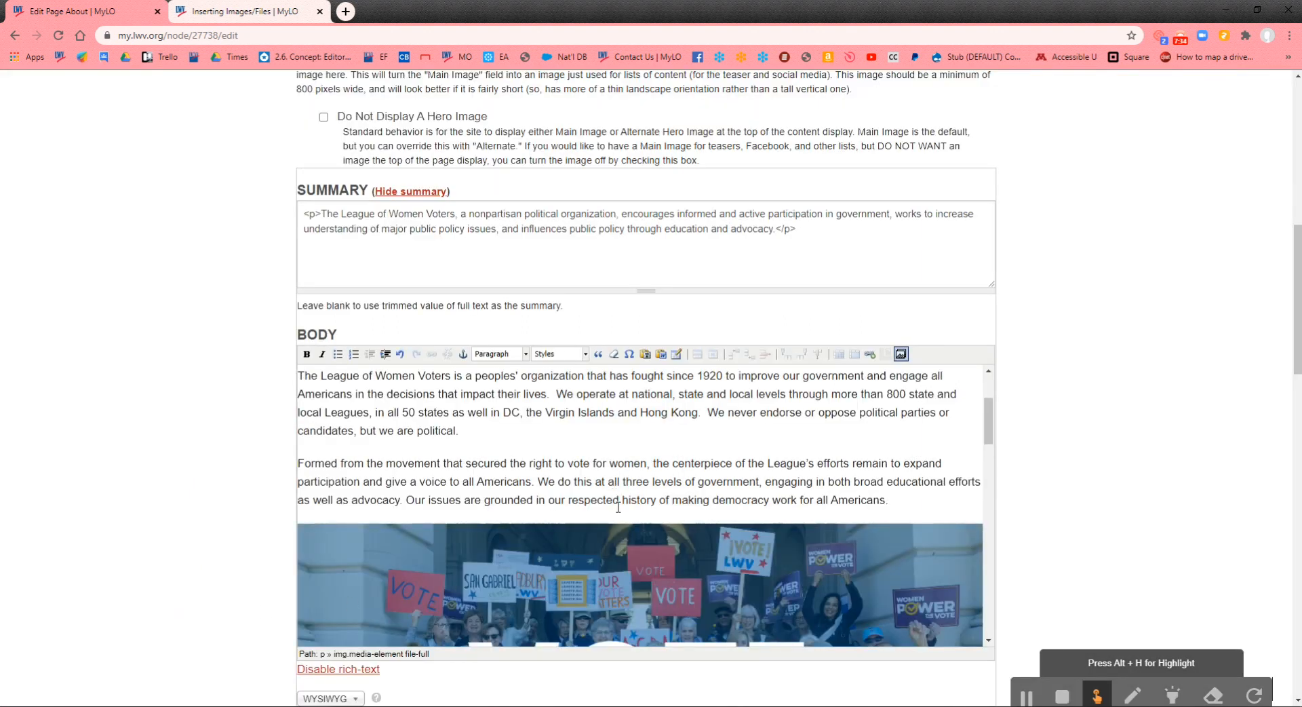
Shrink the VOTE image in the body proportionally to a little under half the width of the text area
scroll(619, 512, "down", 2)
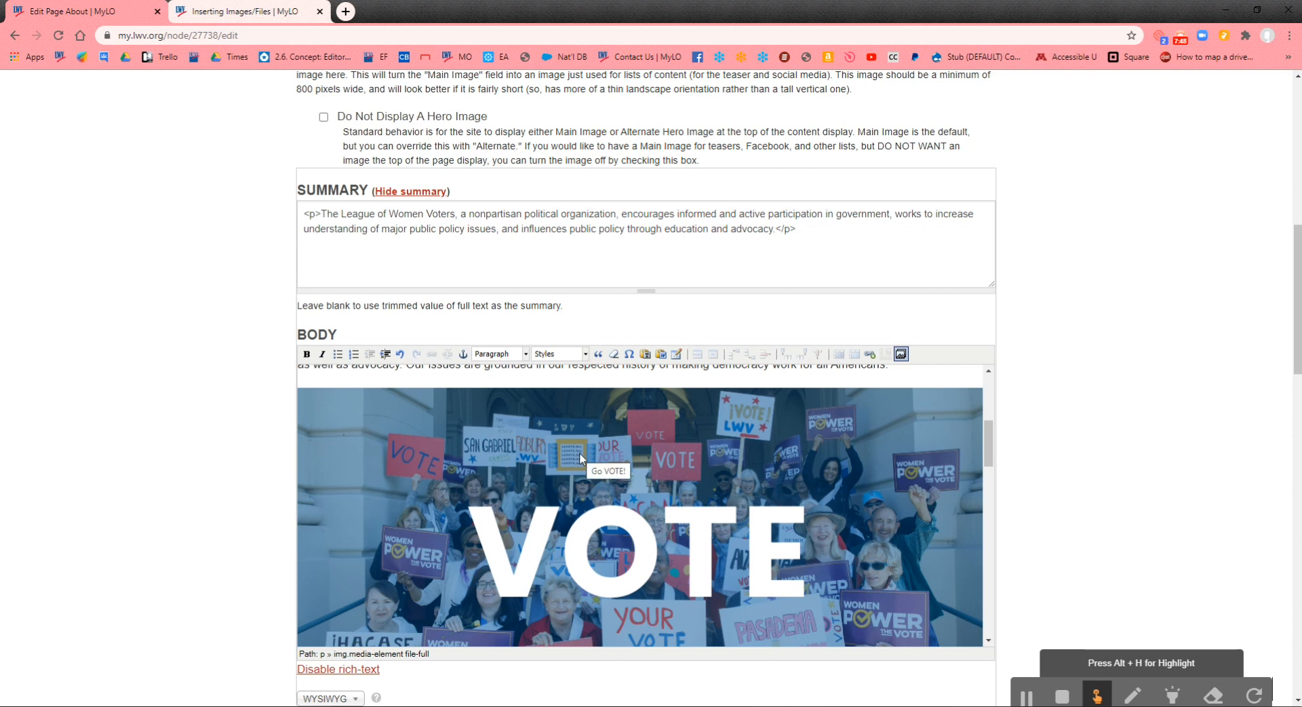
left_click(511, 417)
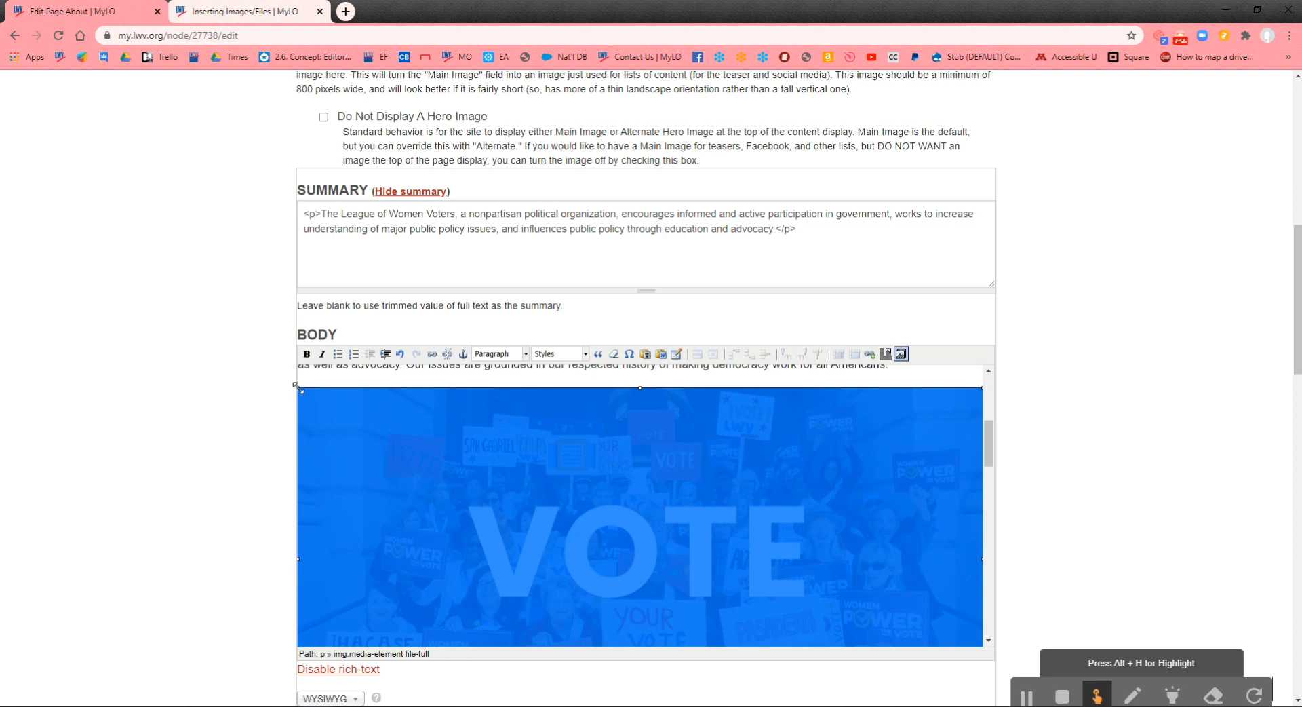
left_click_drag(298, 386, 568, 537)
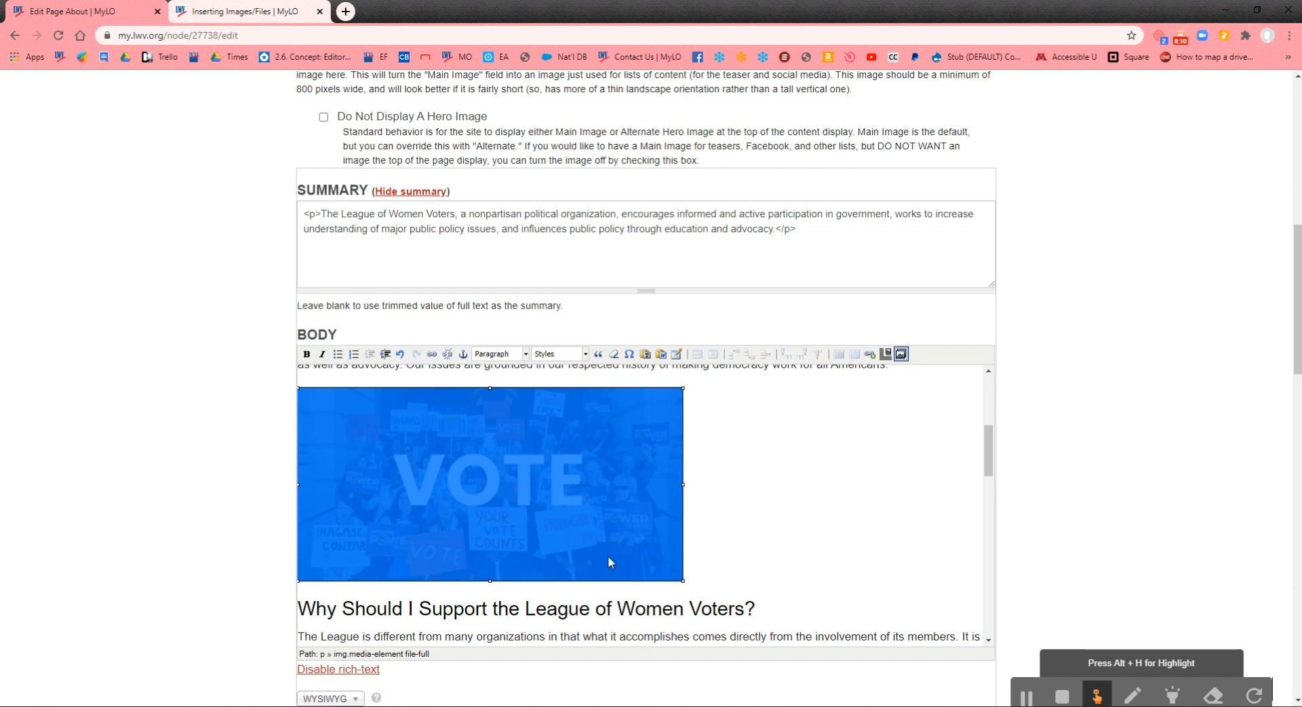
left_click_drag(683, 581, 608, 541)
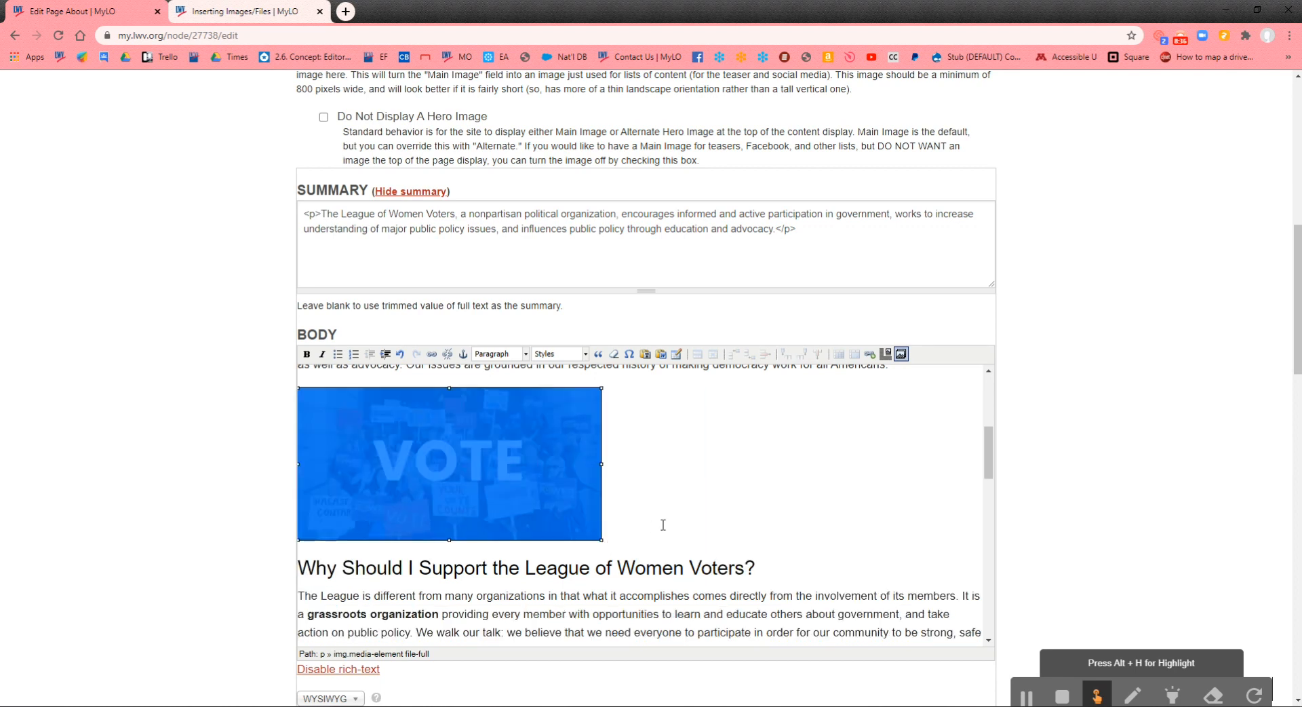
Try the Center style on the VOTE image and remove it again
left_click(582, 354)
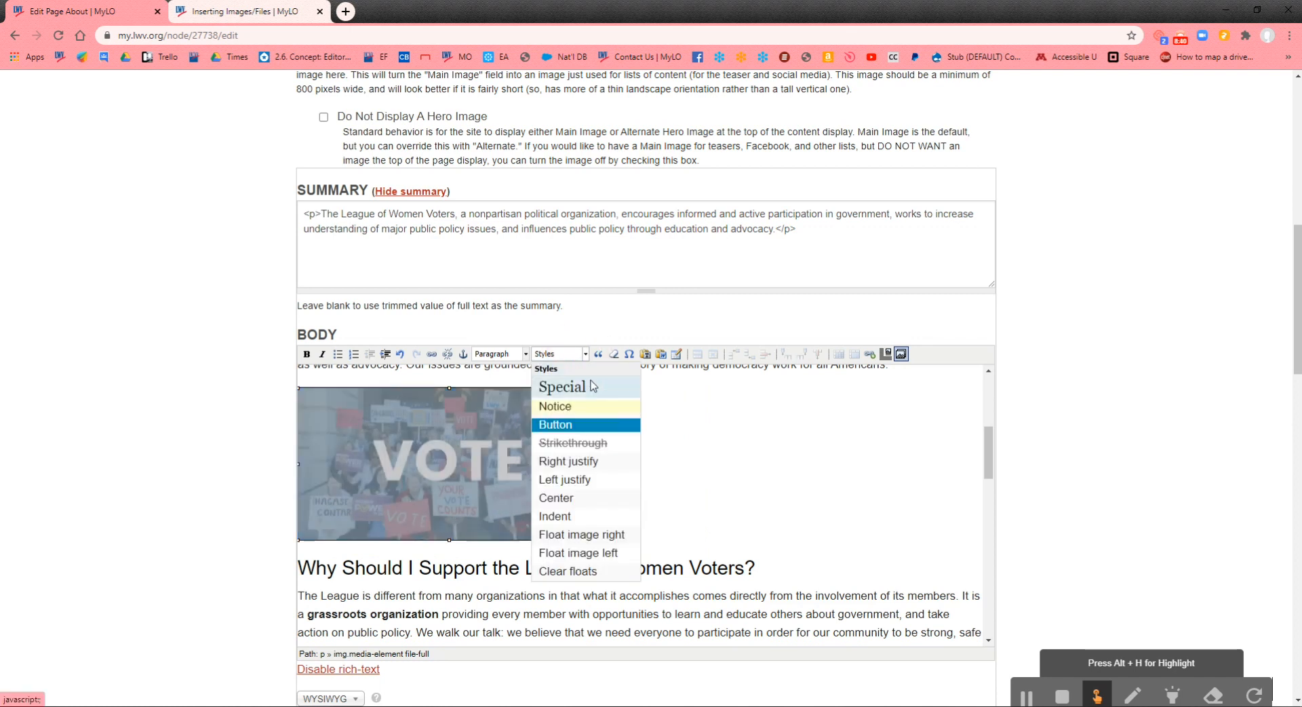
left_click(591, 502)
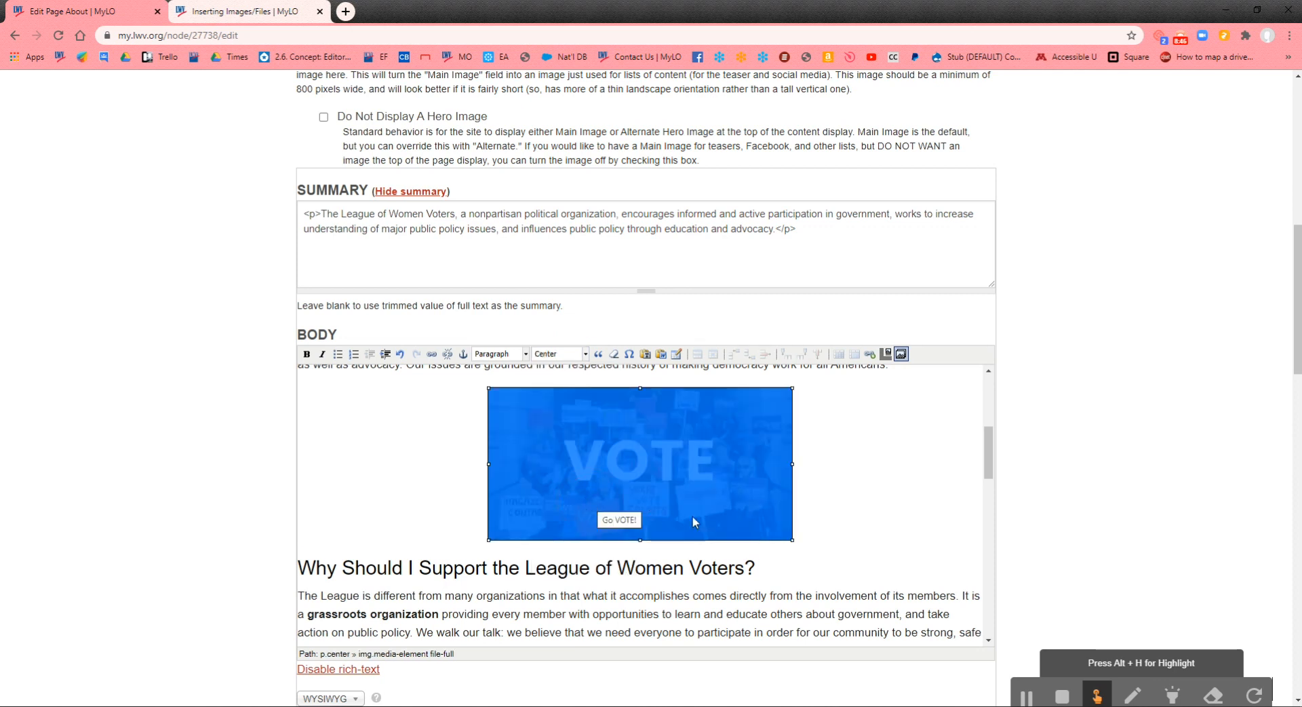
left_click(573, 354)
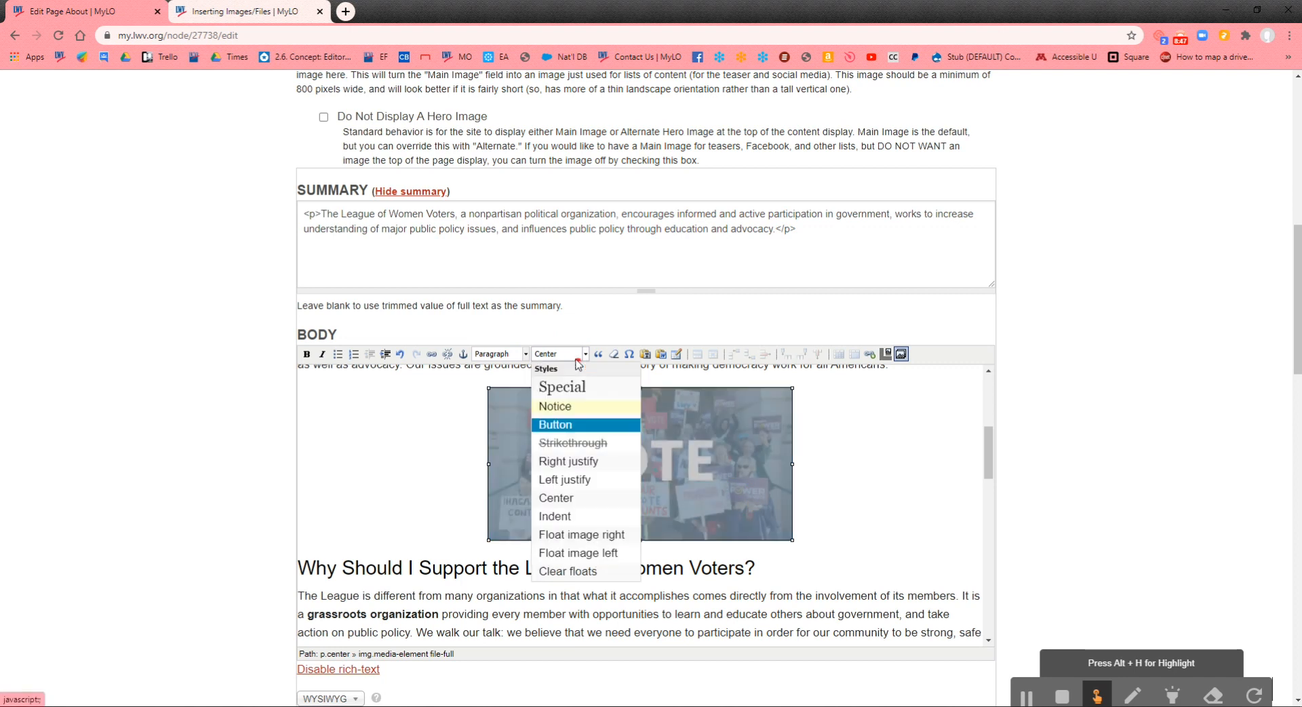
left_click(560, 502)
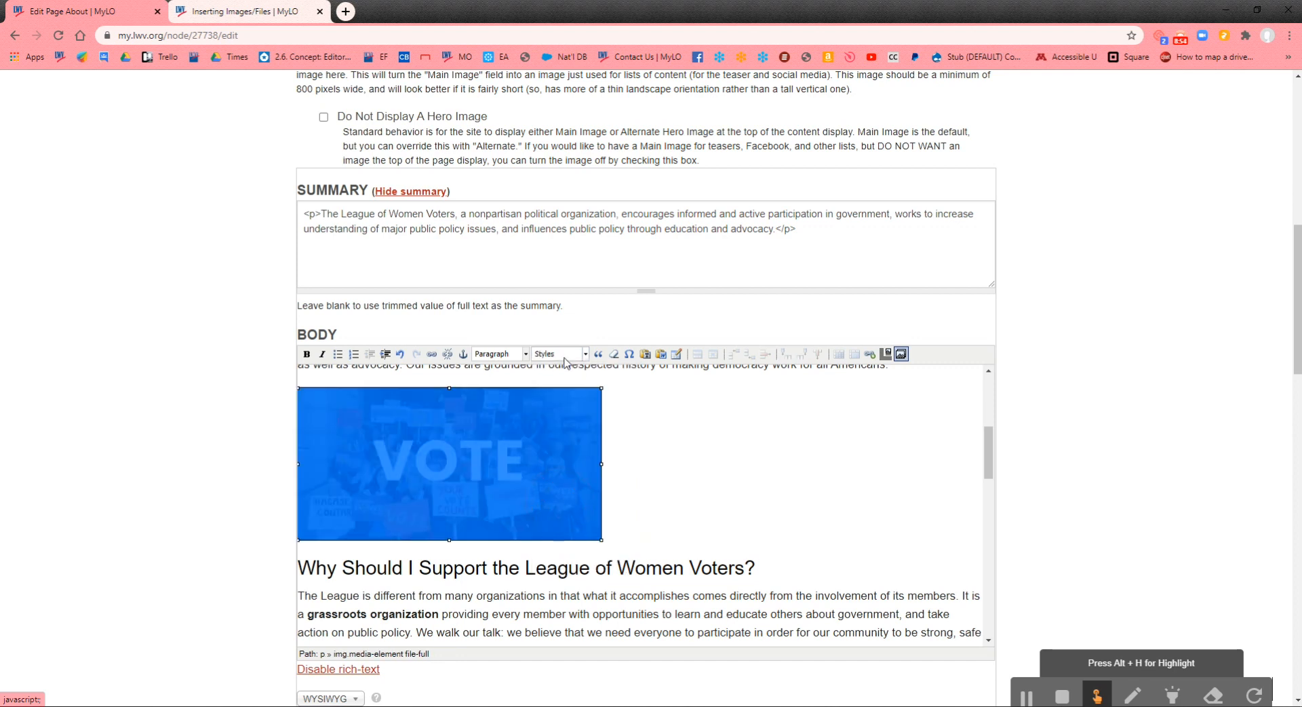
Try the Float image left style on the VOTE image and remove it again
left_click(564, 358)
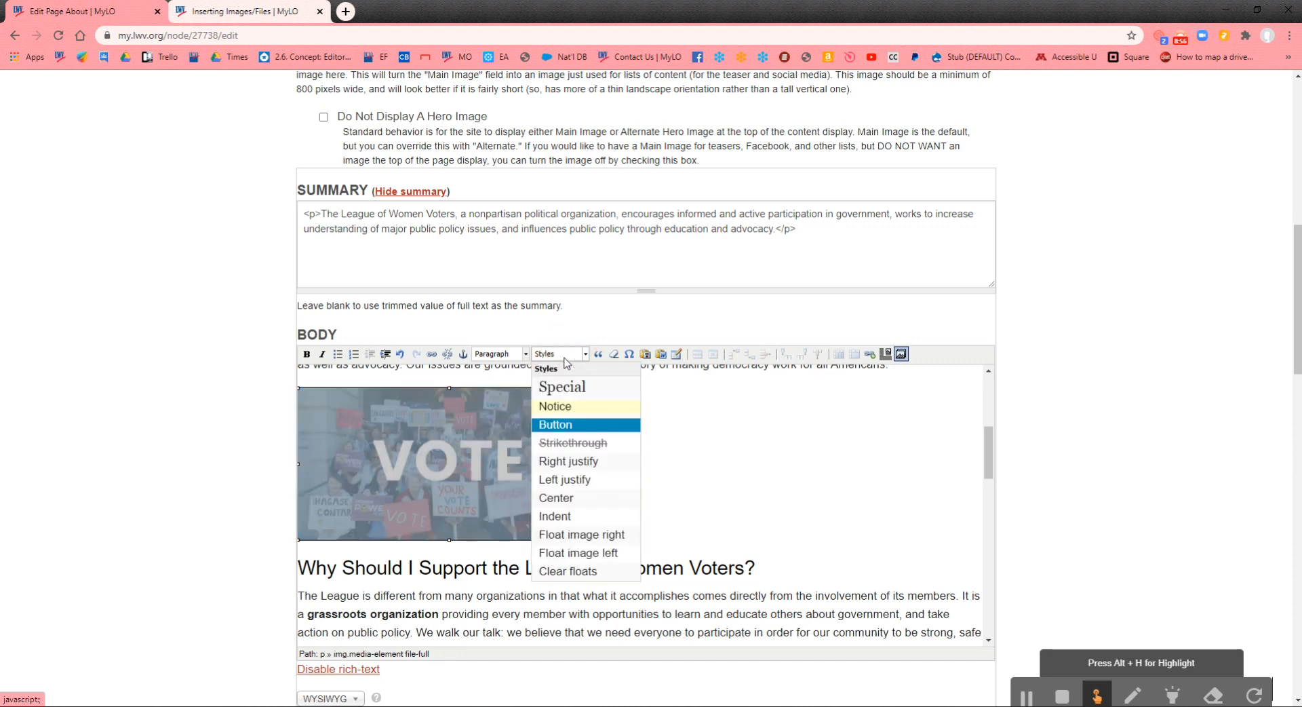
left_click(585, 553)
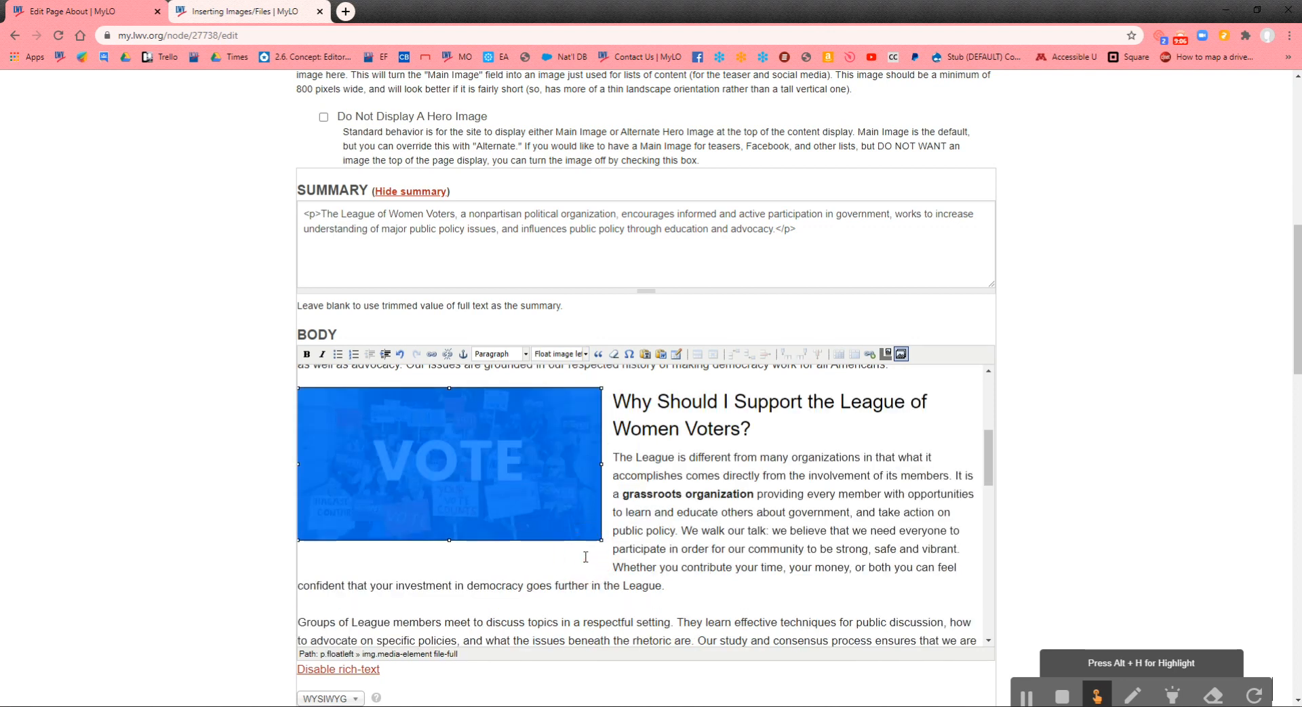
left_click(571, 356)
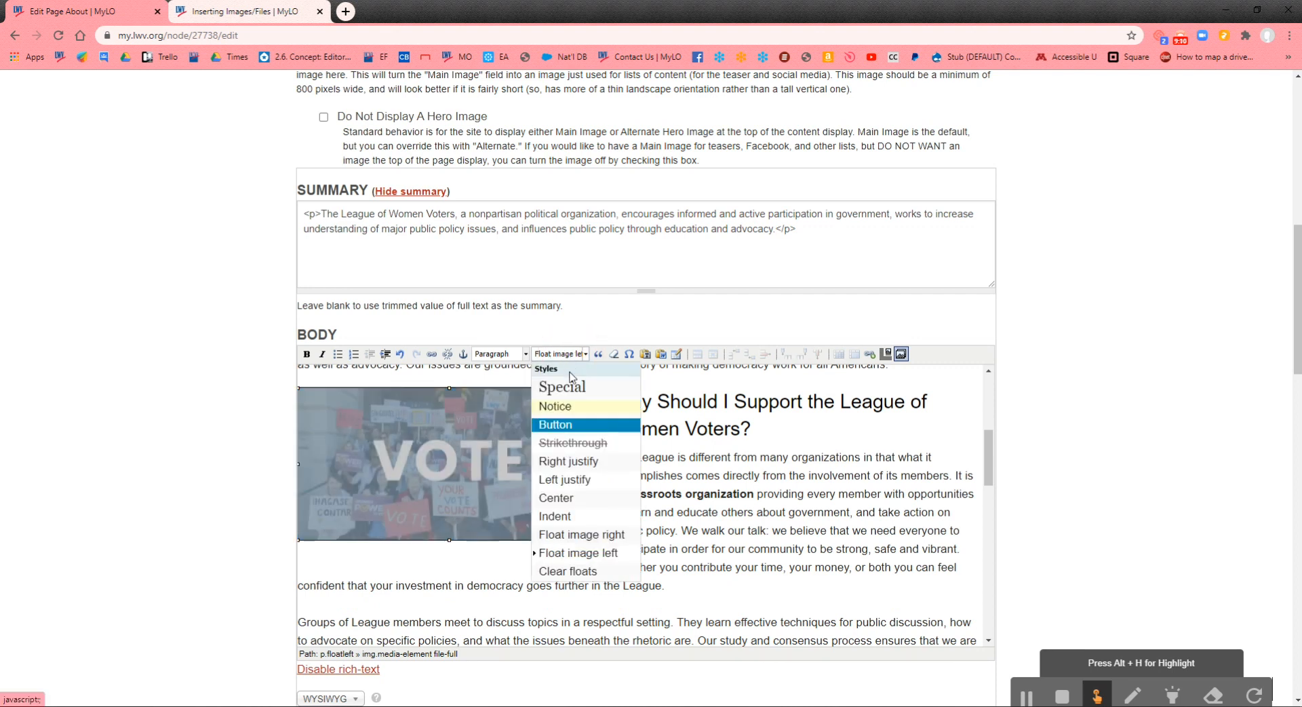
left_click(571, 554)
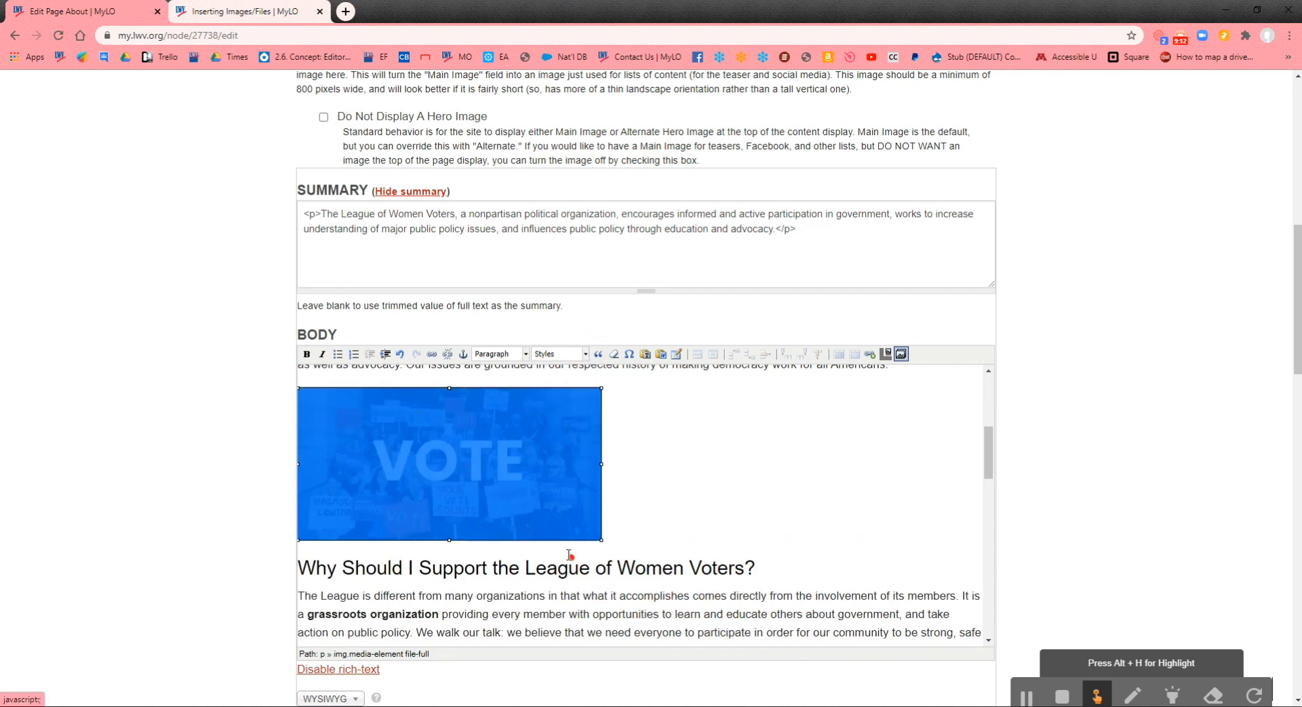
Try the Float image right style on the VOTE image and remove it again
left_click(560, 355)
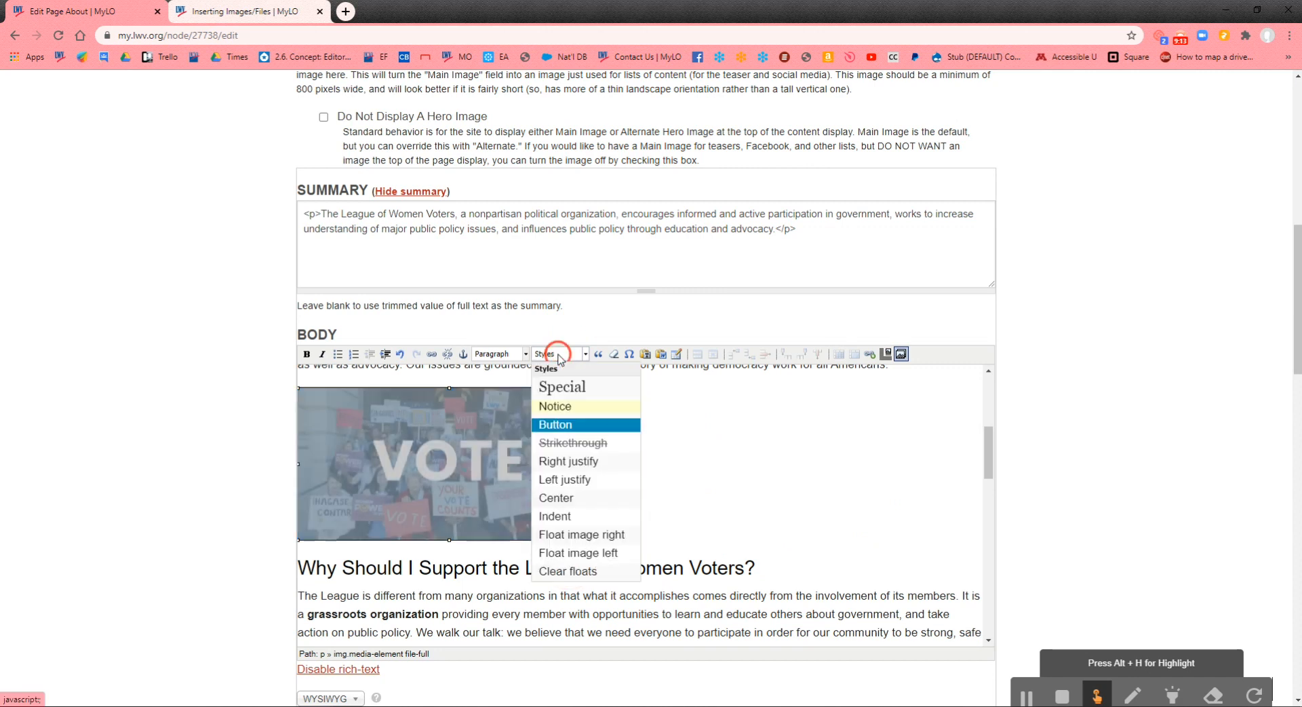
left_click(580, 535)
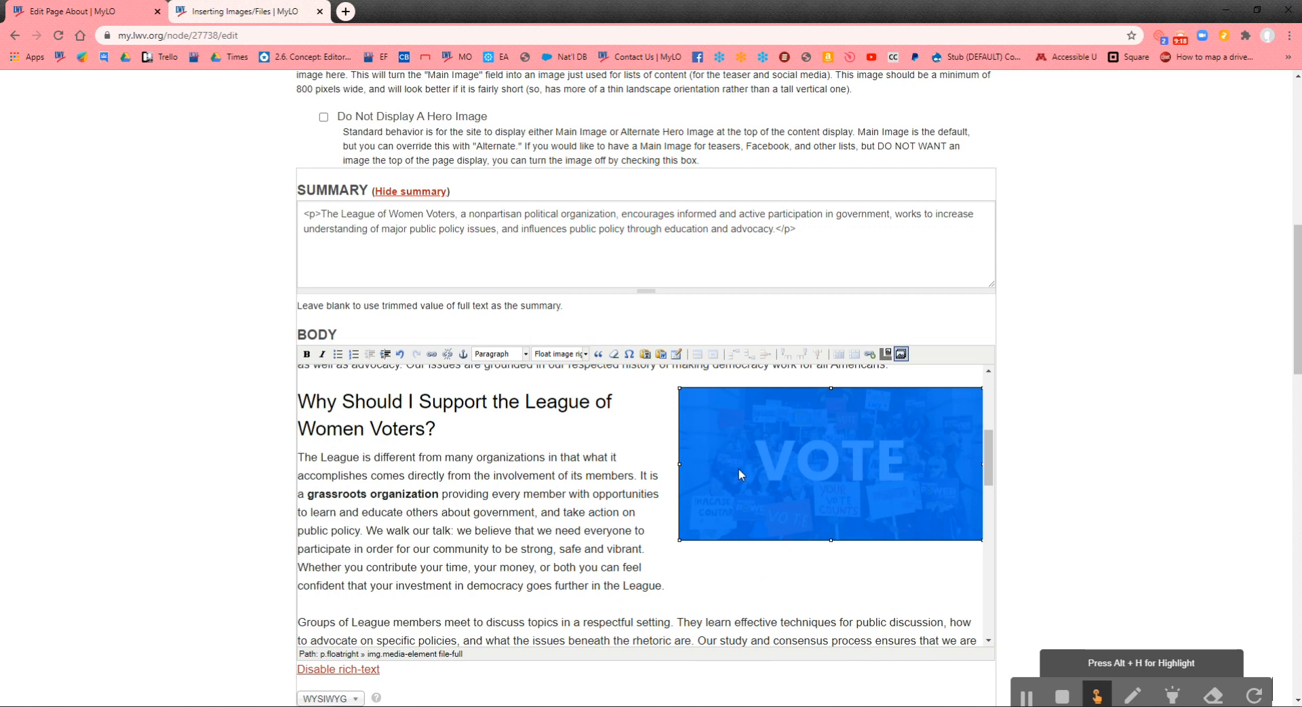
left_click(559, 356)
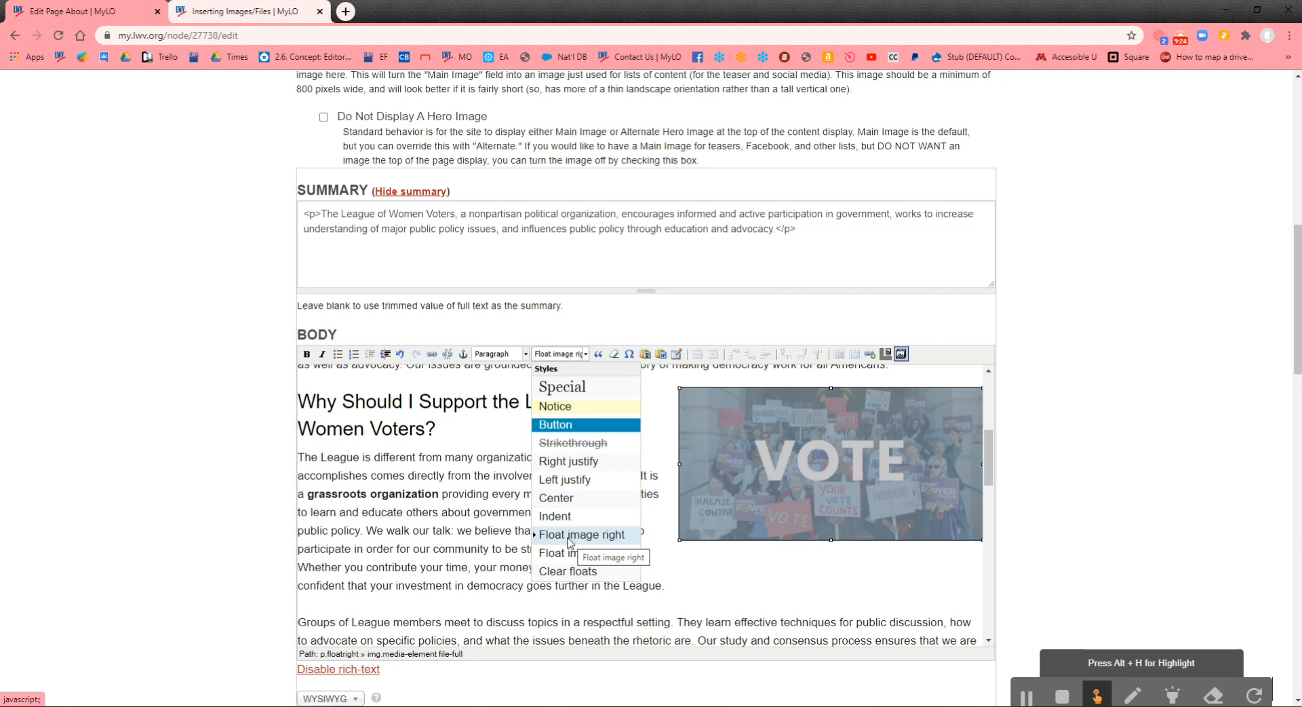
left_click(569, 536)
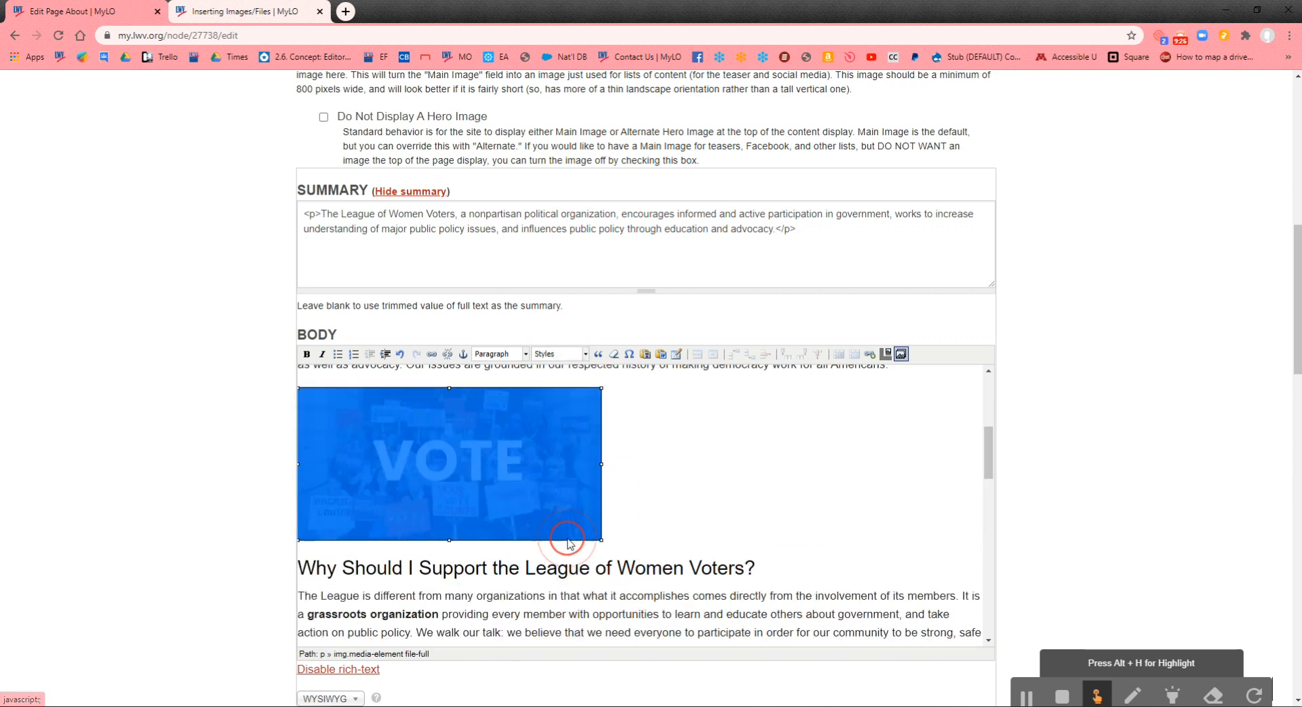
Try the Right justify style on the VOTE image and remove it again
left_click(553, 354)
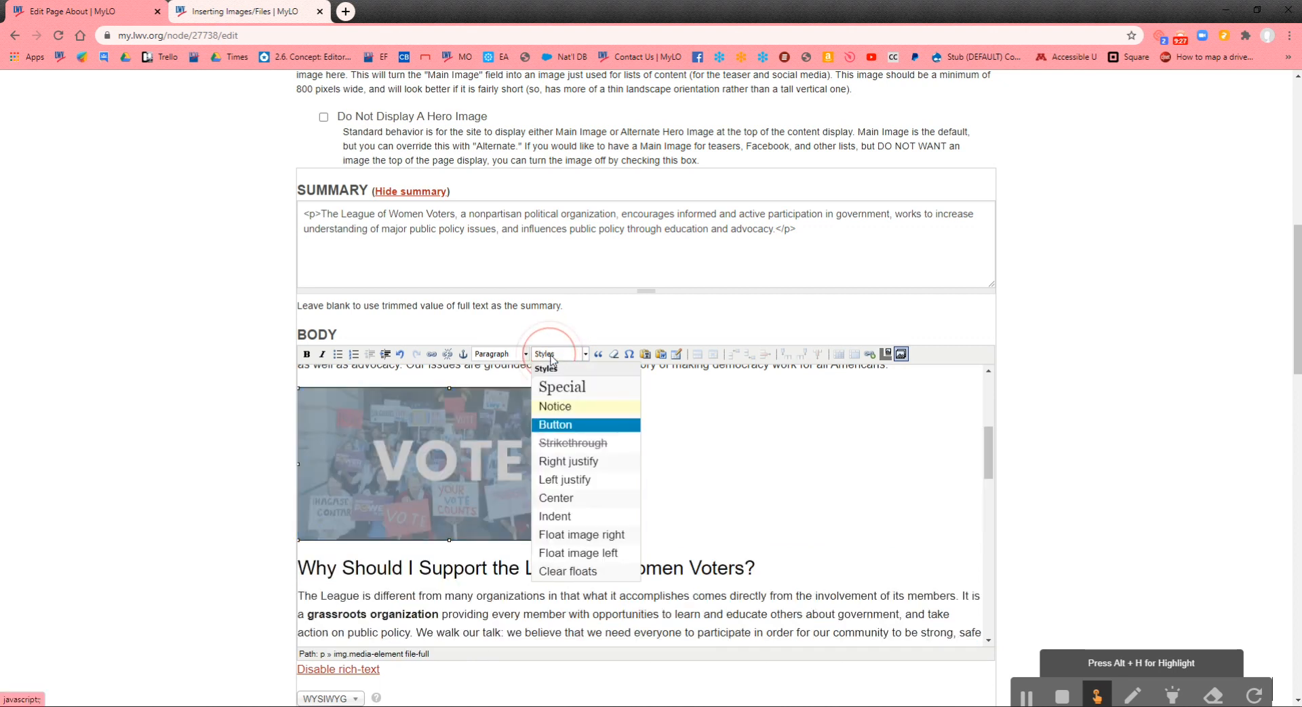
left_click(568, 461)
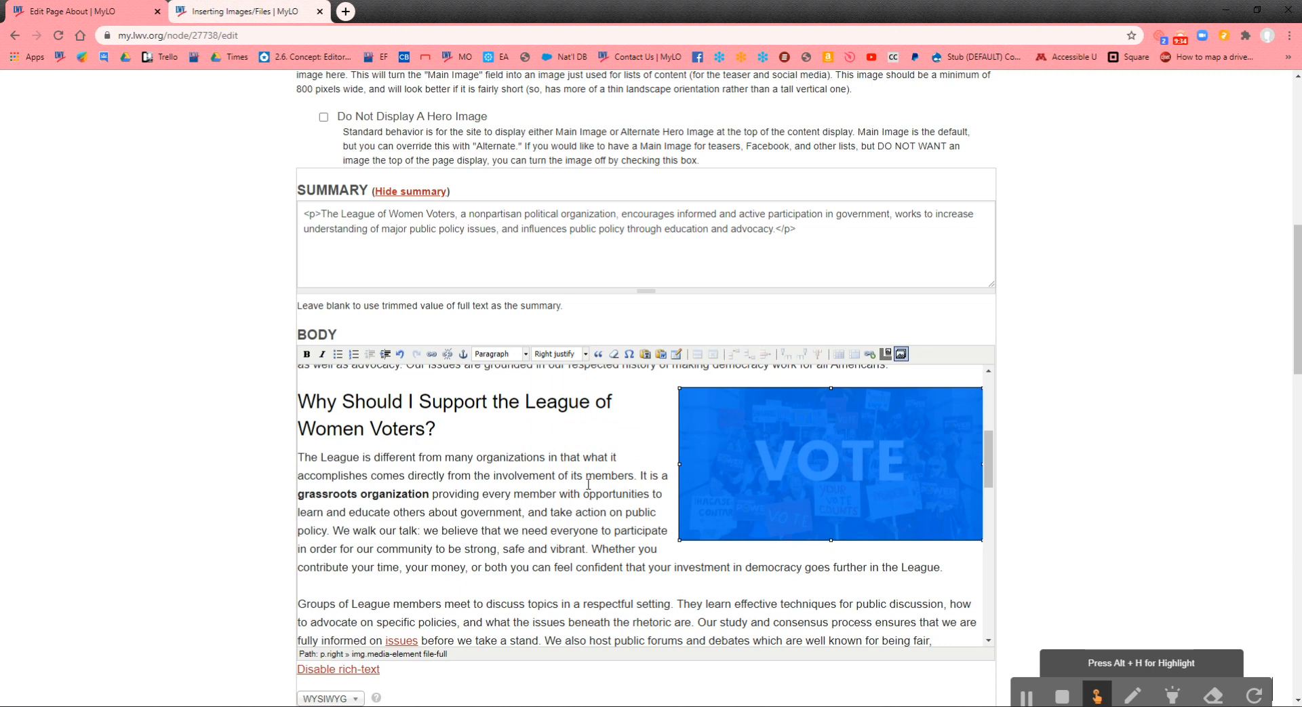
left_click(566, 359)
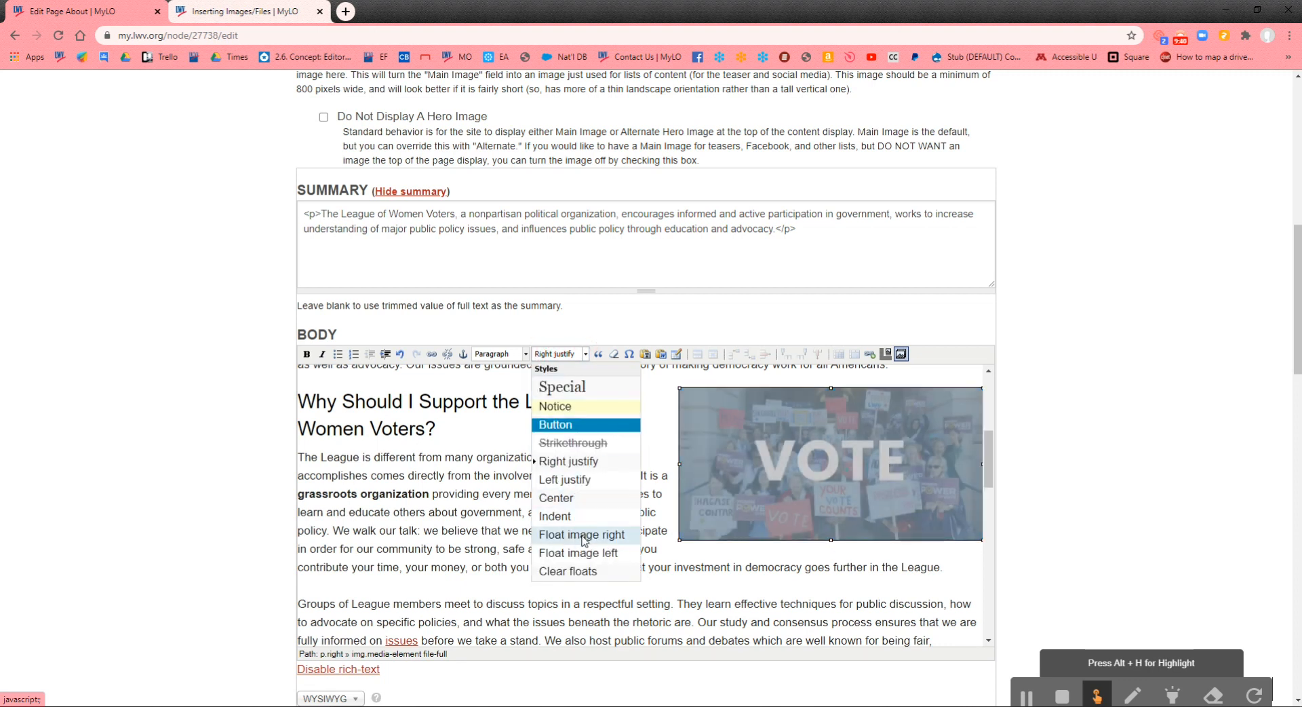
left_click(567, 463)
Try the Left justify style on the VOTE image and remove it again
left_click(558, 353)
left_click(564, 479)
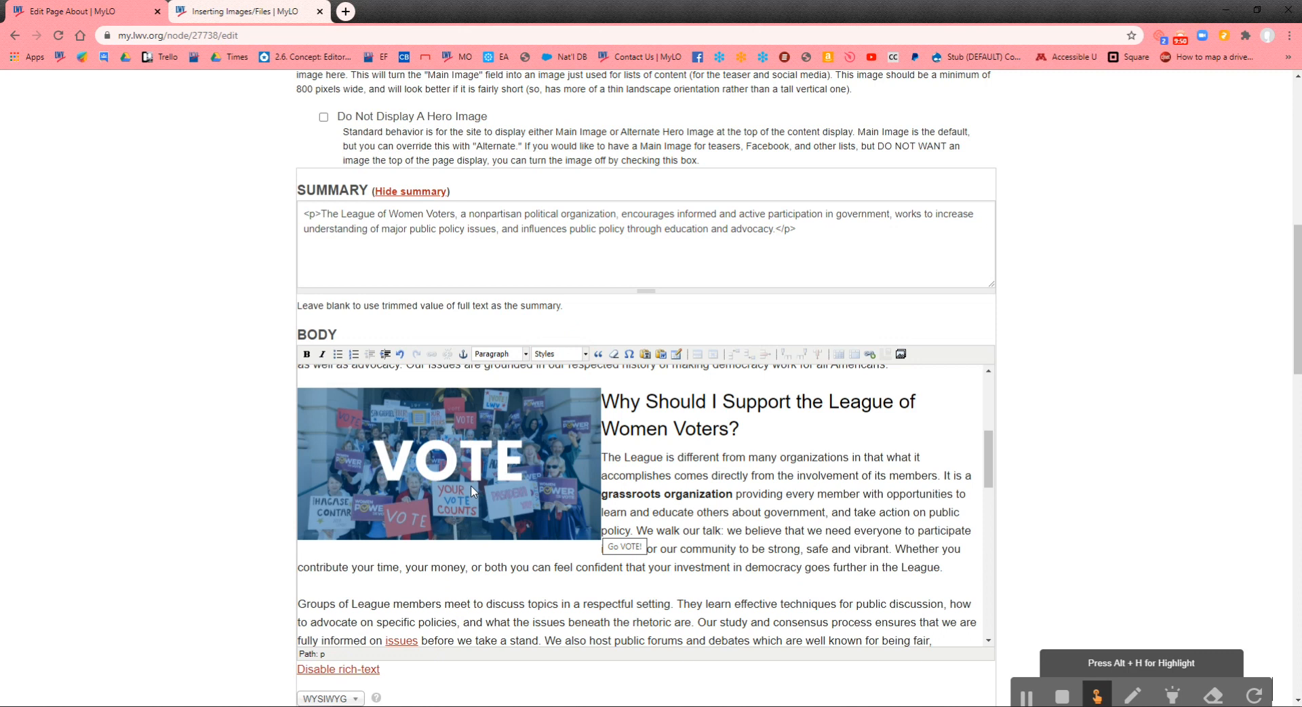
left_click(438, 486)
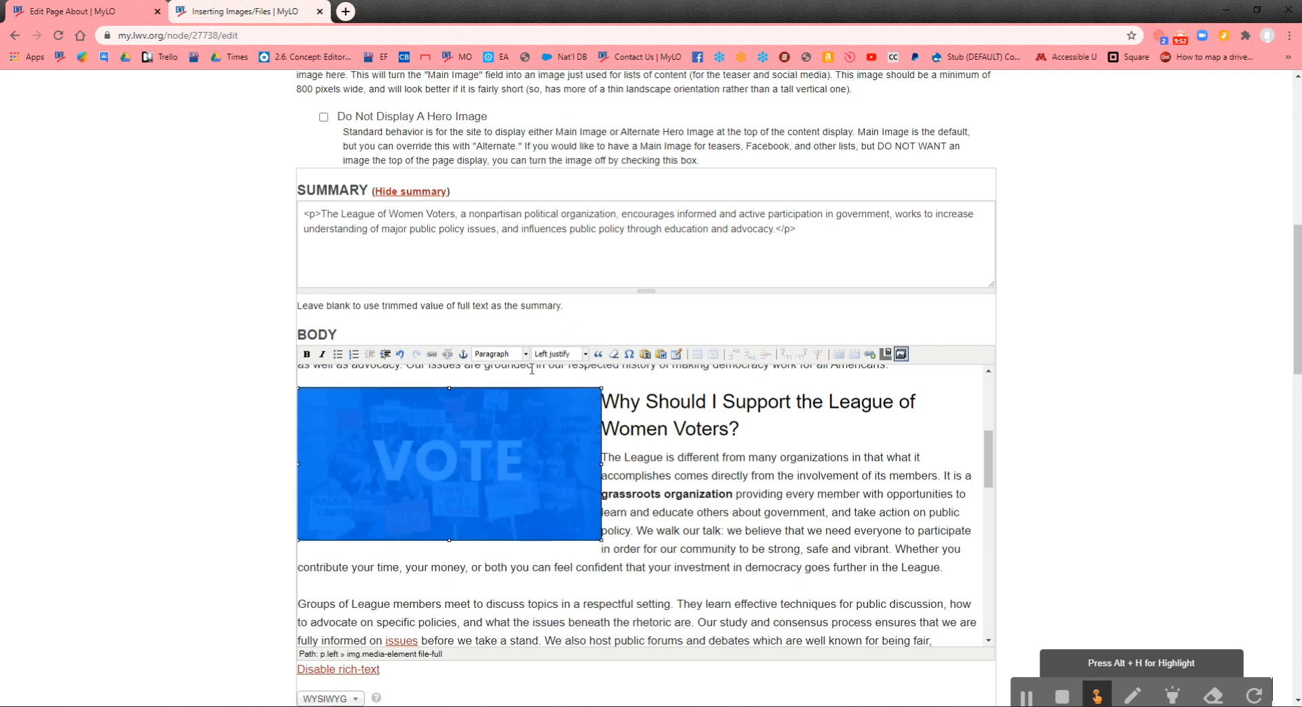
left_click(557, 351)
left_click(564, 478)
Apply the Float image right style to the VOTE image so the body text wraps beside it
left_click(558, 352)
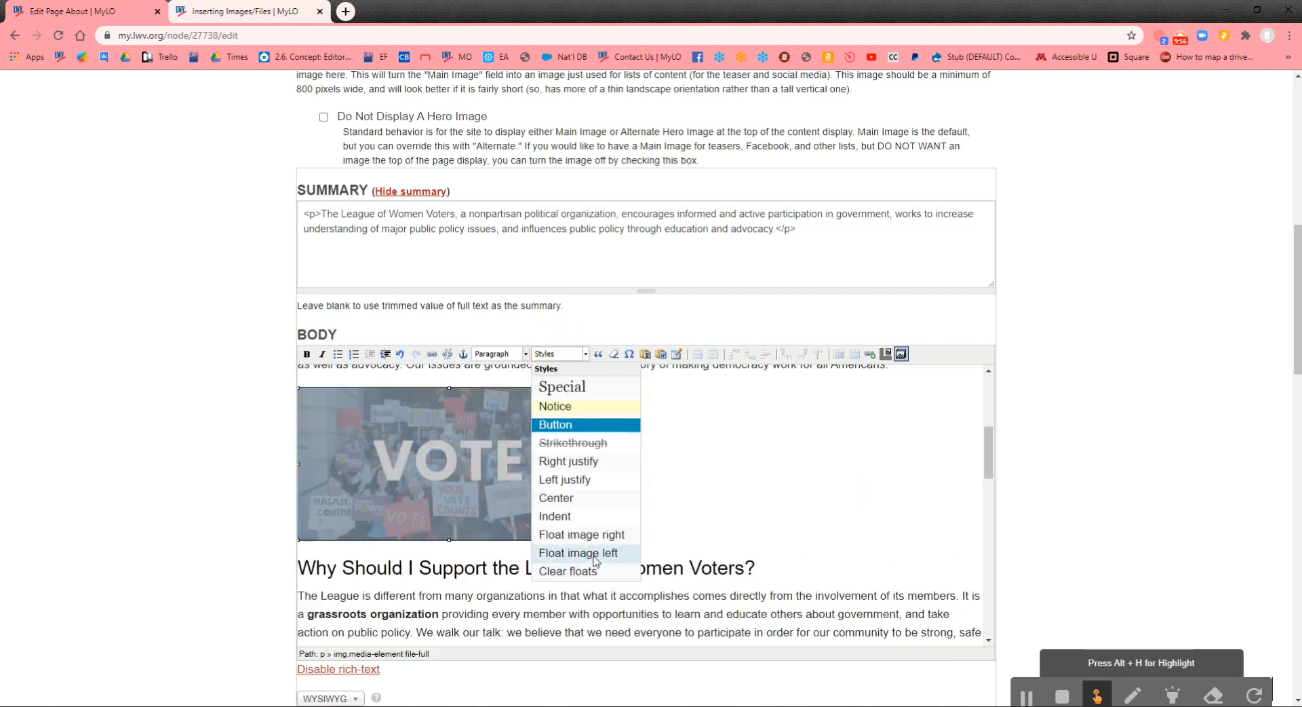
left_click(552, 536)
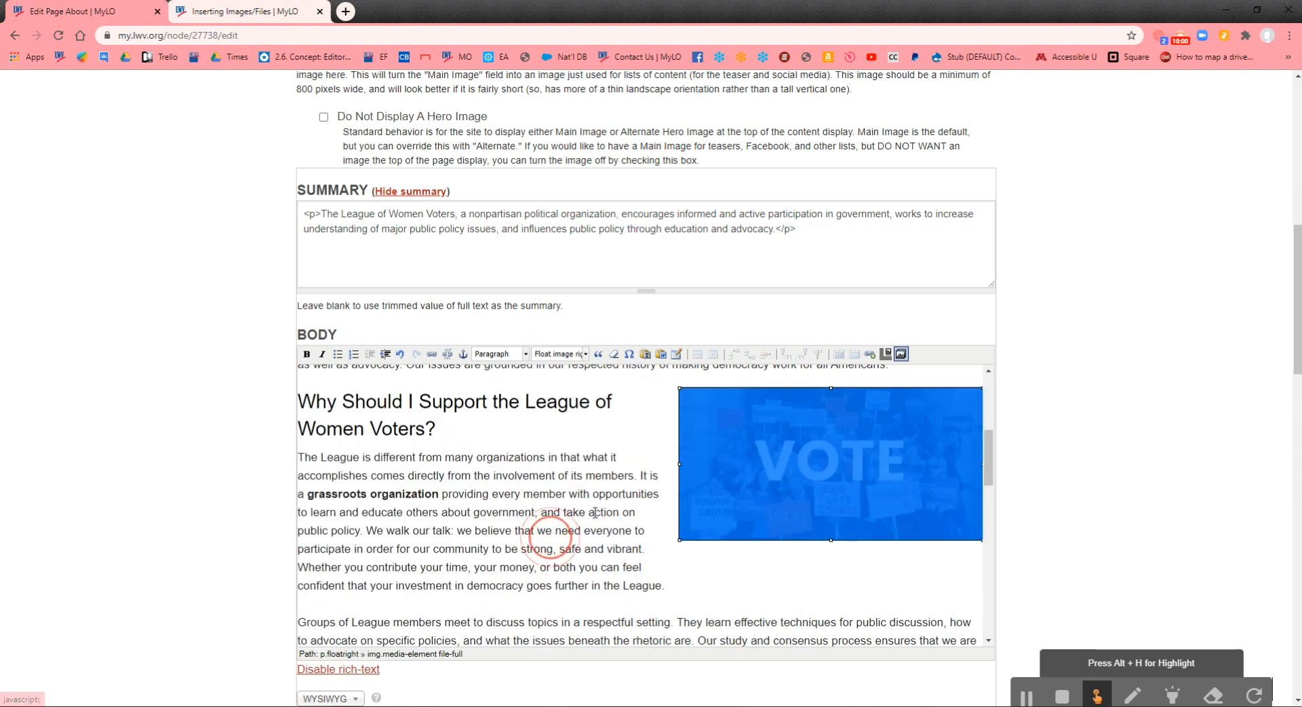
left_click(641, 476)
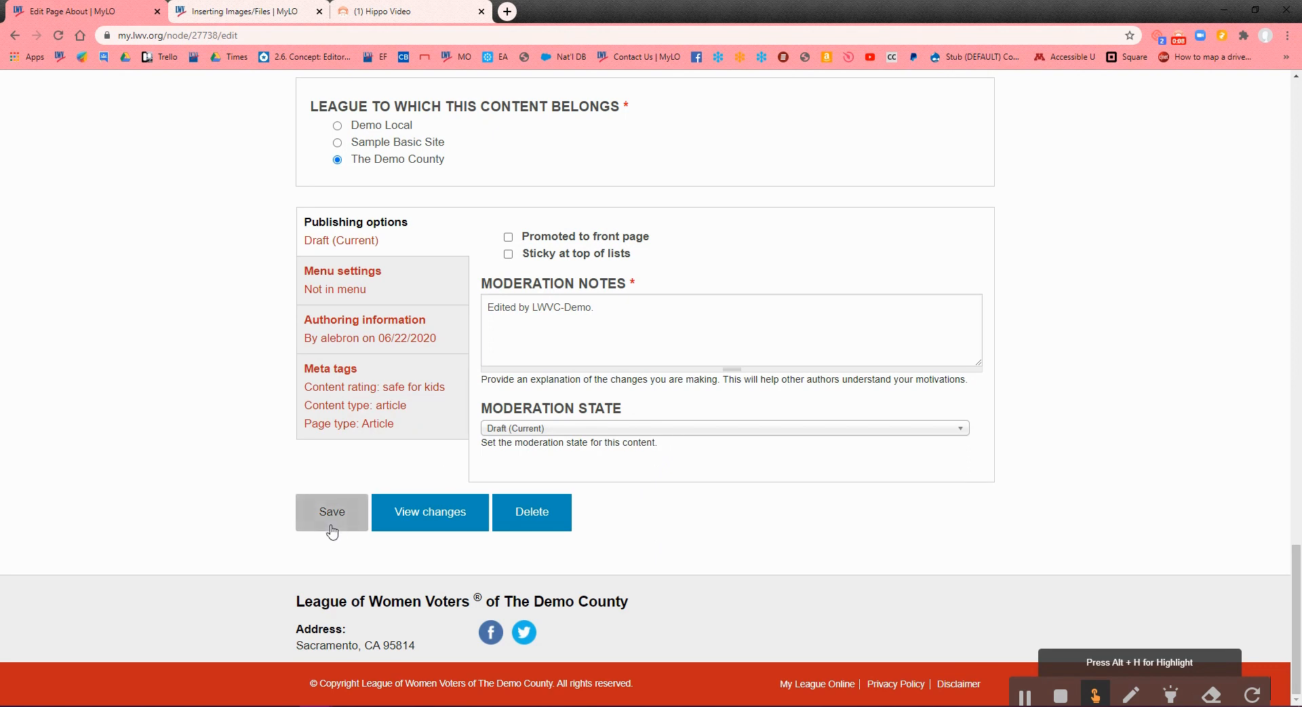
Open the moderation state choices in the page's publishing options to review the available states
left_click(582, 428)
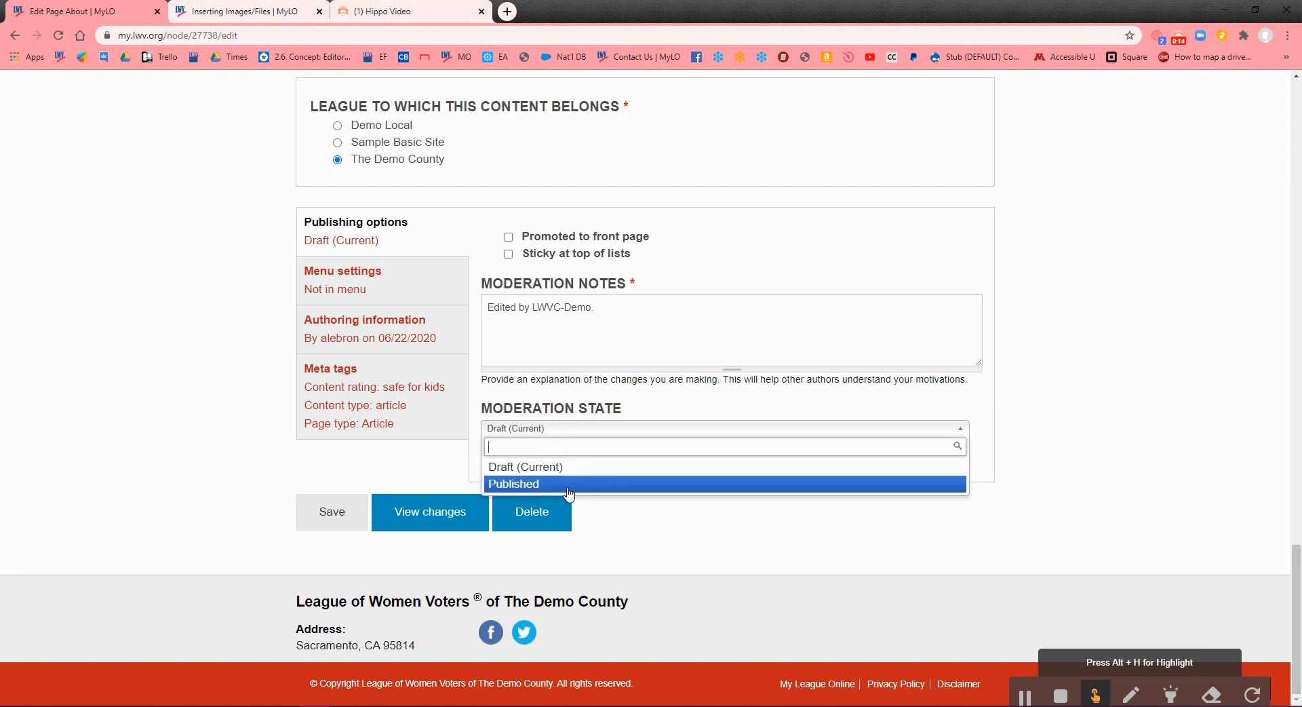
left_click(373, 471)
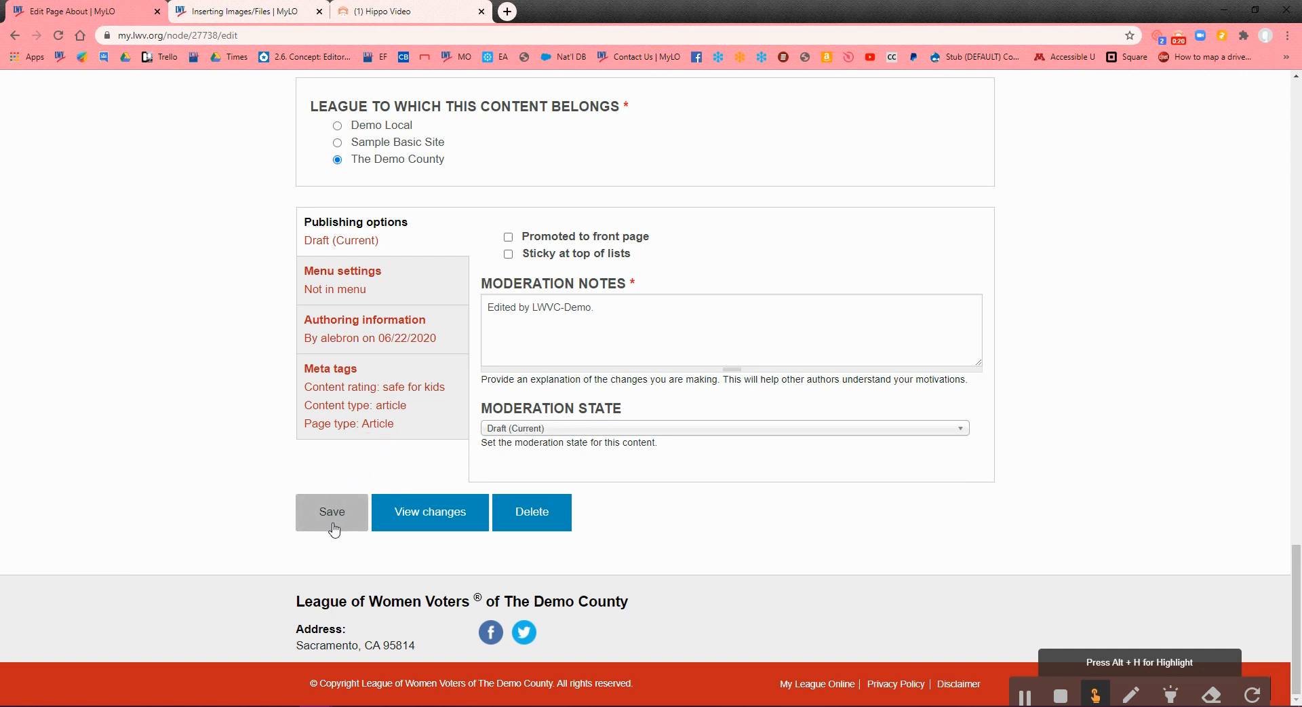
left_click(544, 430)
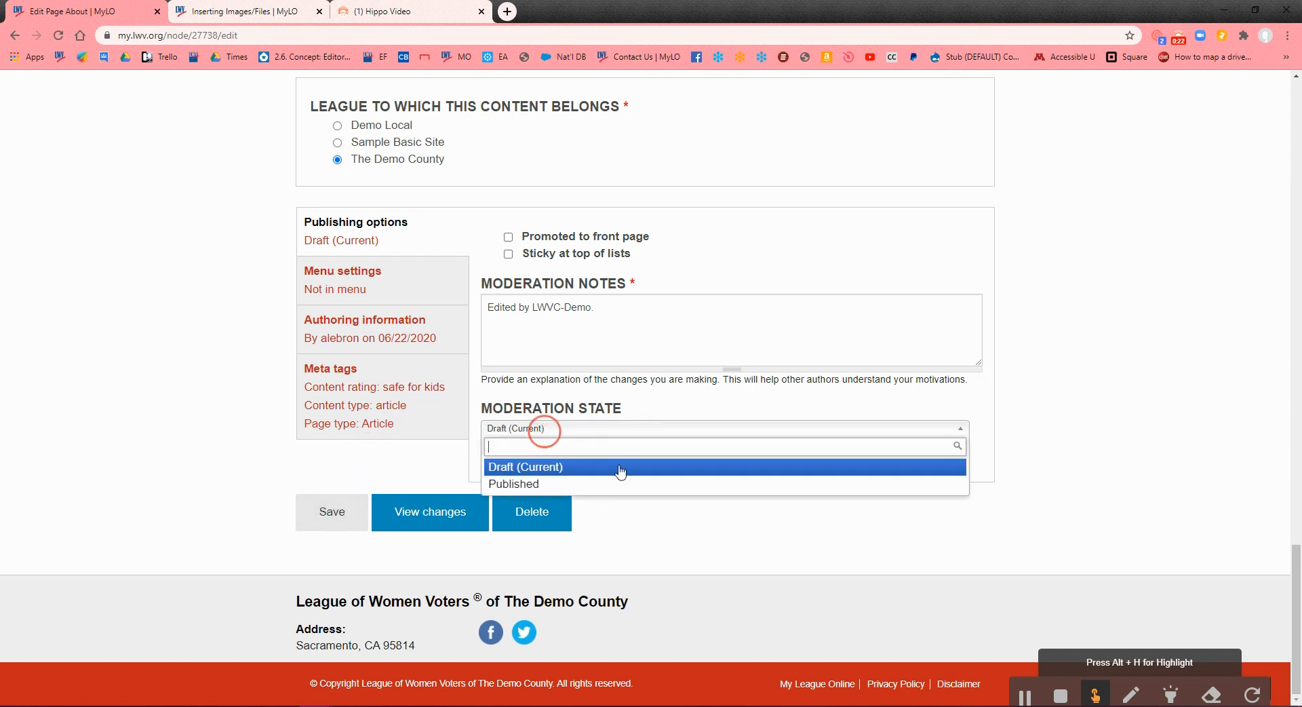